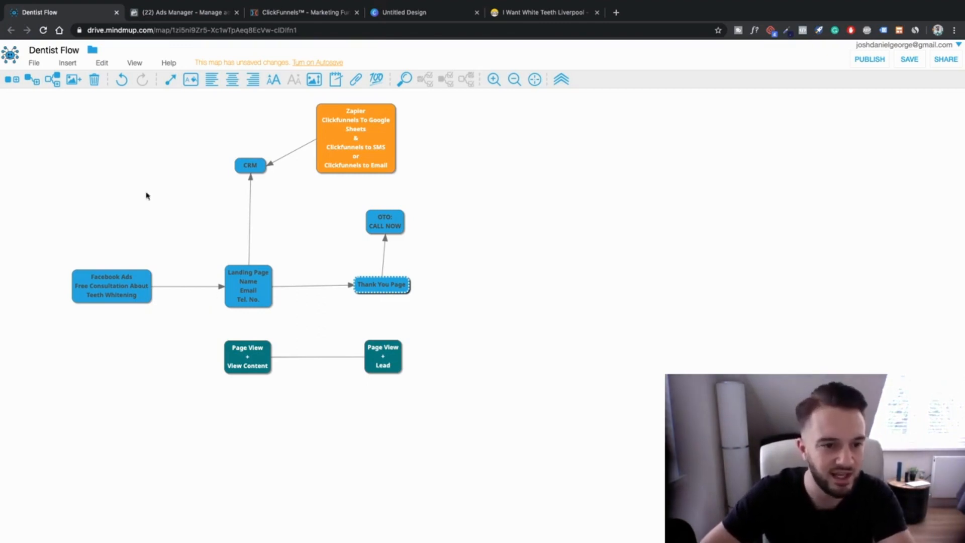
Step: Switch to Facebook Ads Manager, start creating a campaign from scratch, and choose Traffic as the marketing objective
click(171, 8)
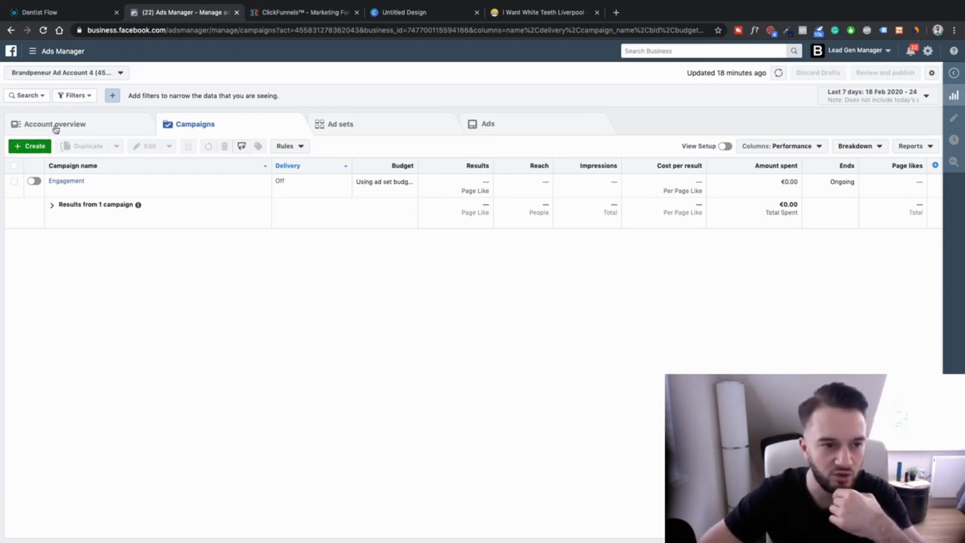
click(33, 148)
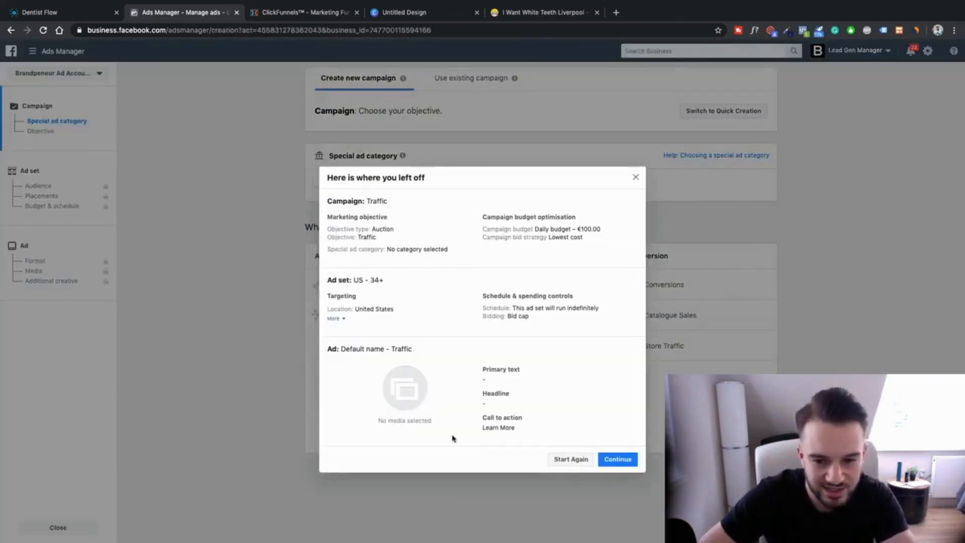
click(578, 459)
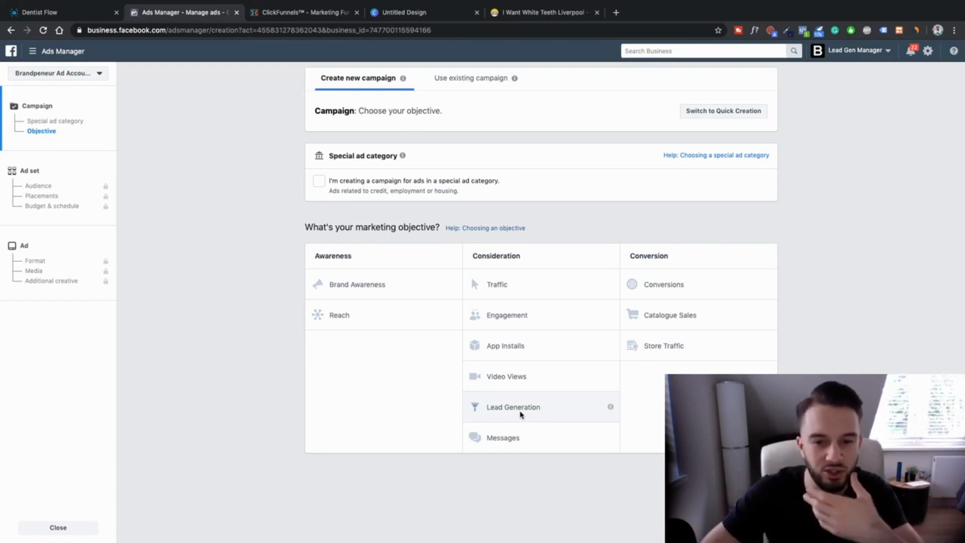
click(534, 292)
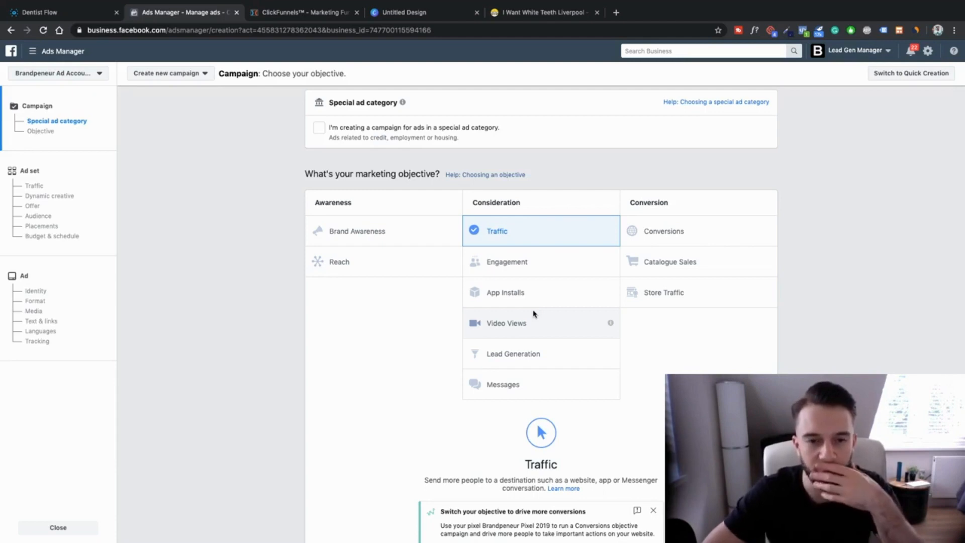
Step: Dismiss the suggestion boxes, turn off campaign budget optimisation for the Traffic campaign, and continue to the ad set settings
scroll(402, 402, down, 1)
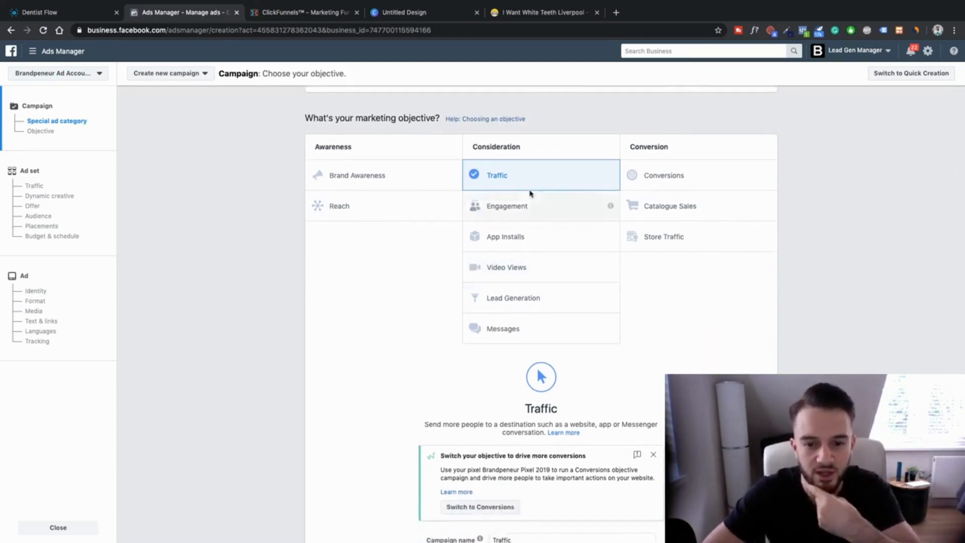
scroll(502, 226, down, 2)
scroll(501, 243, down, 1)
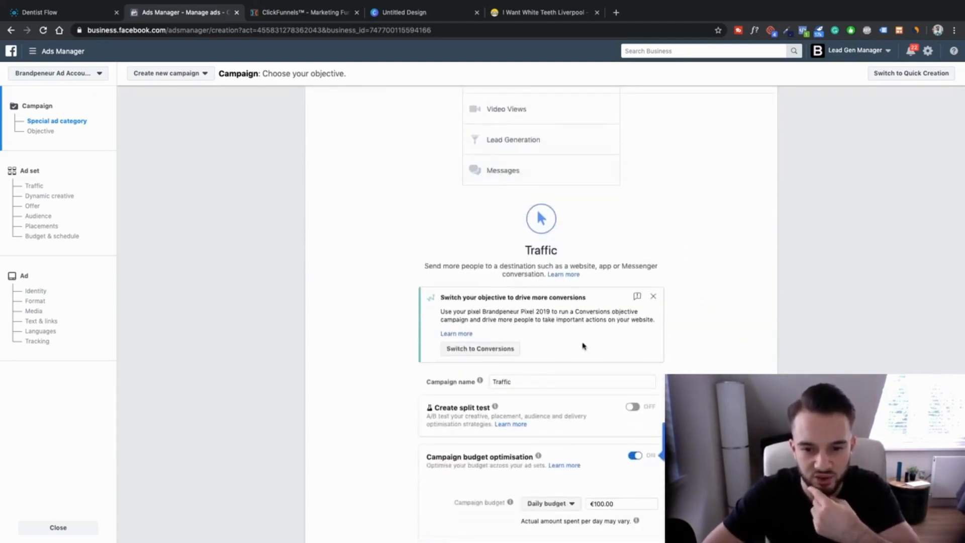
click(652, 297)
scroll(352, 329, down, 1)
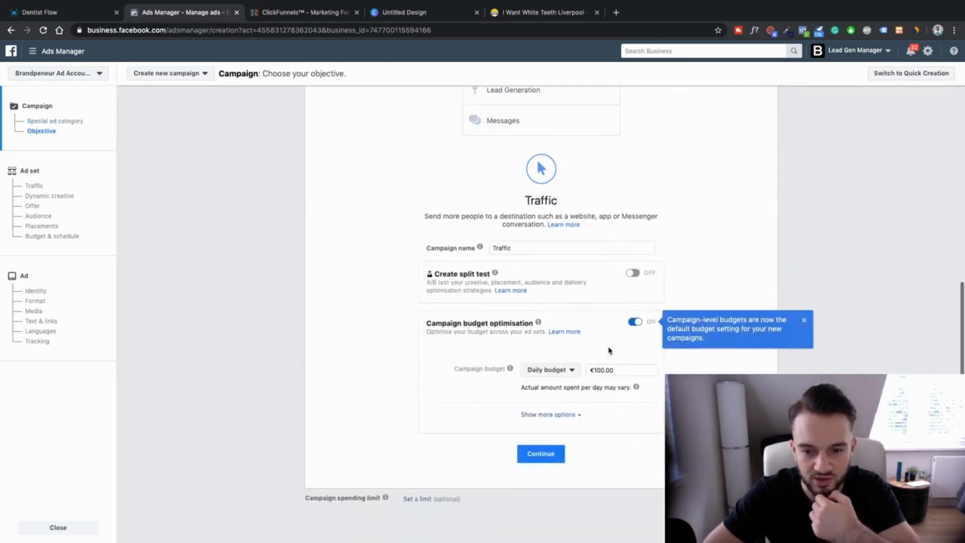
click(805, 323)
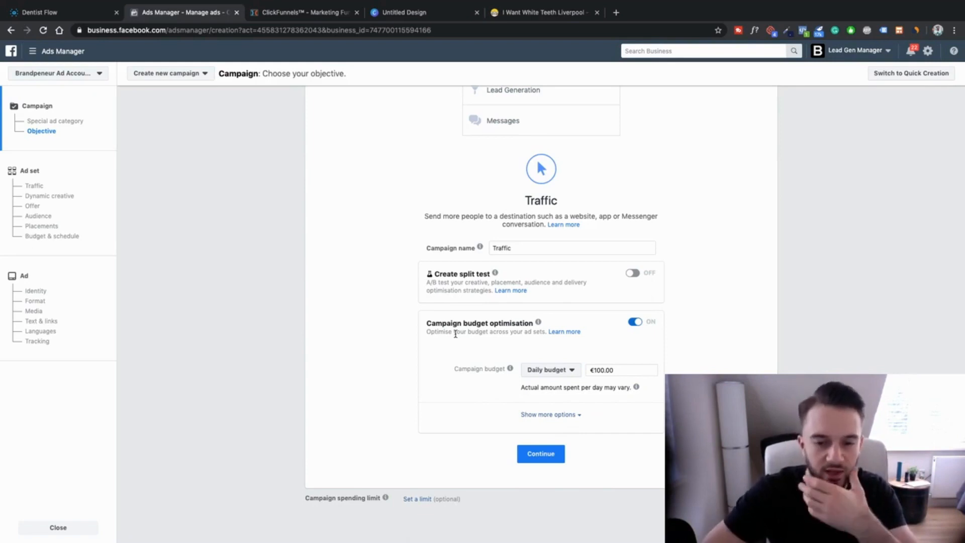
click(634, 326)
click(534, 460)
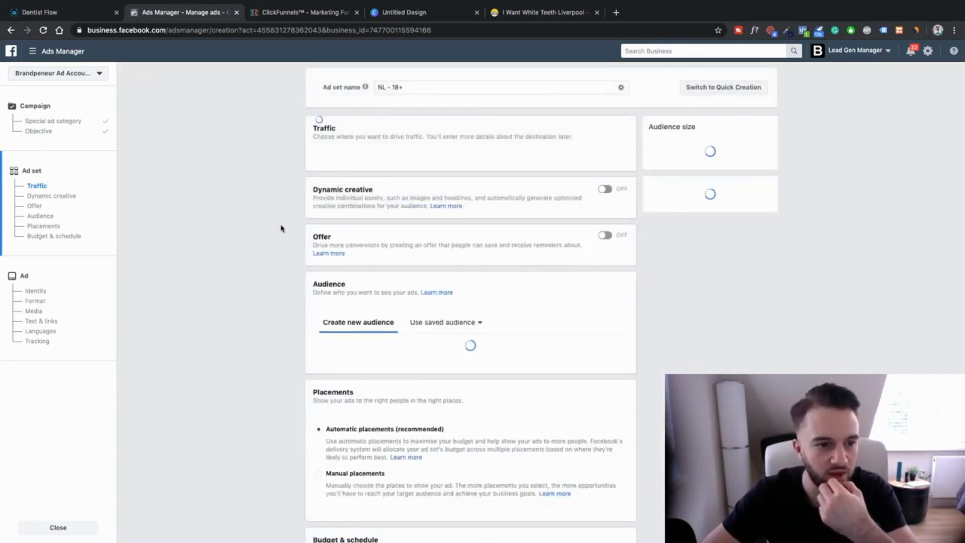
Step: Rename the ad set as UK_18-55_F_
scroll(266, 191, down, 2)
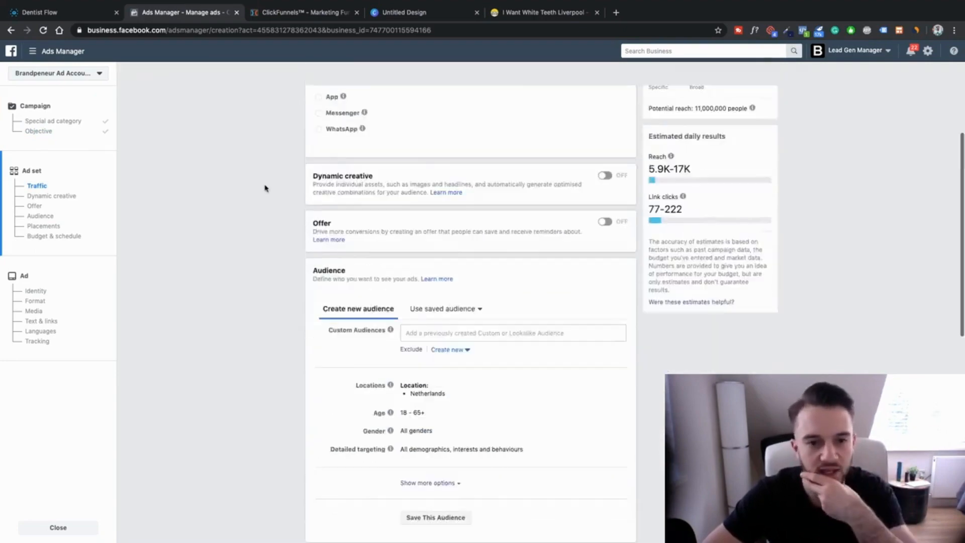
scroll(265, 188, down, 9)
scroll(265, 189, up, 10)
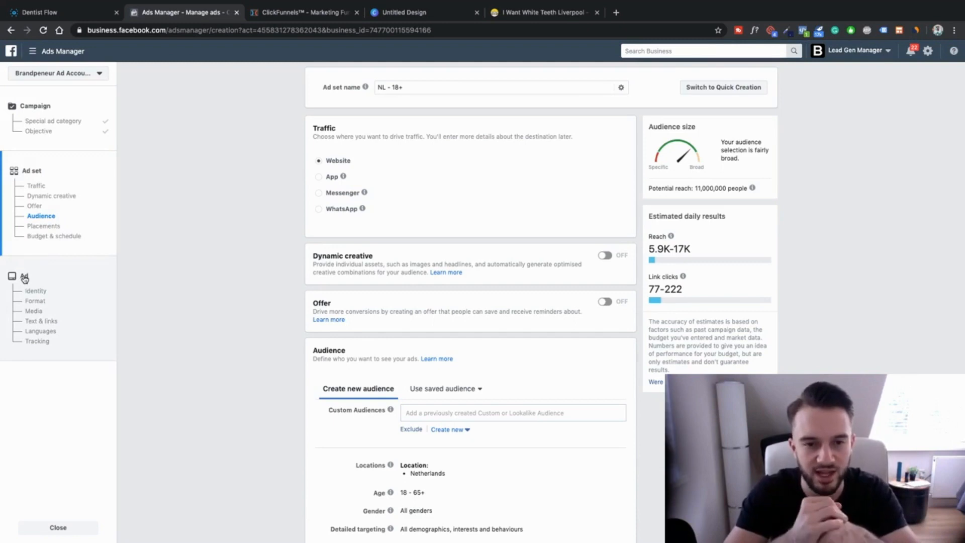
triple_click(415, 88)
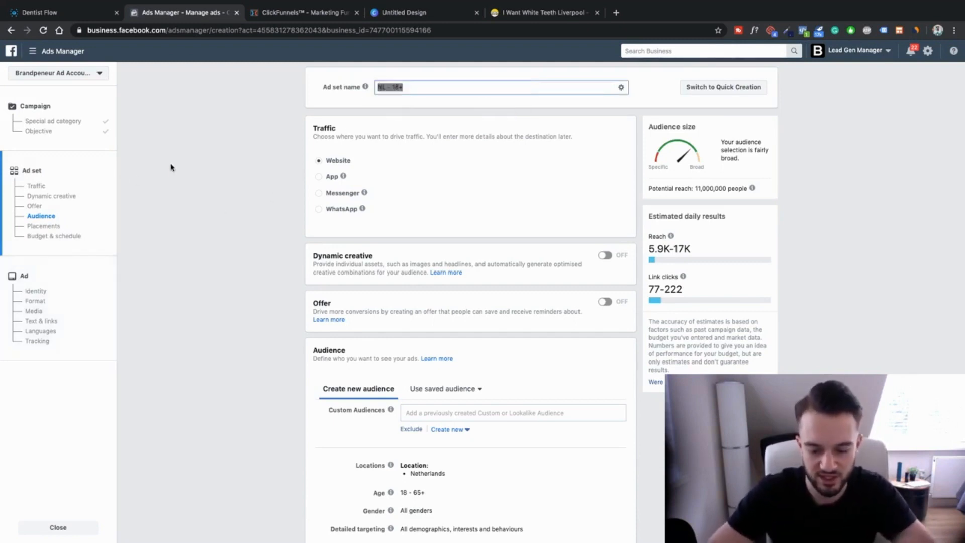
text(UK_)
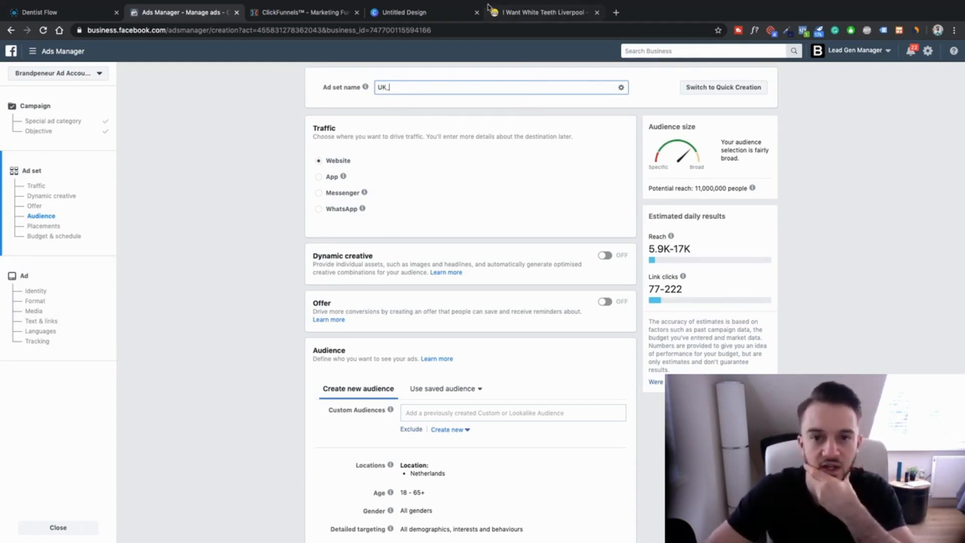
text(18)
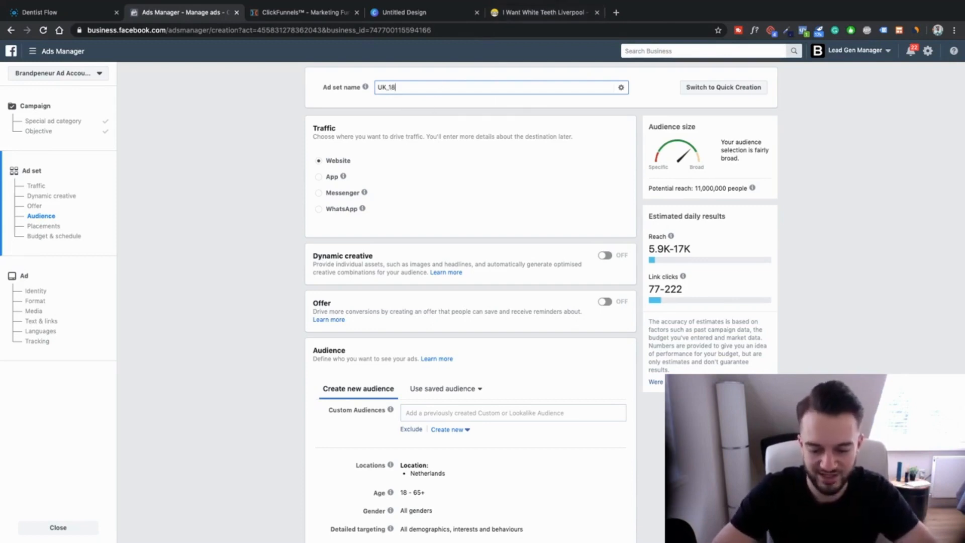
text(+-55_F)
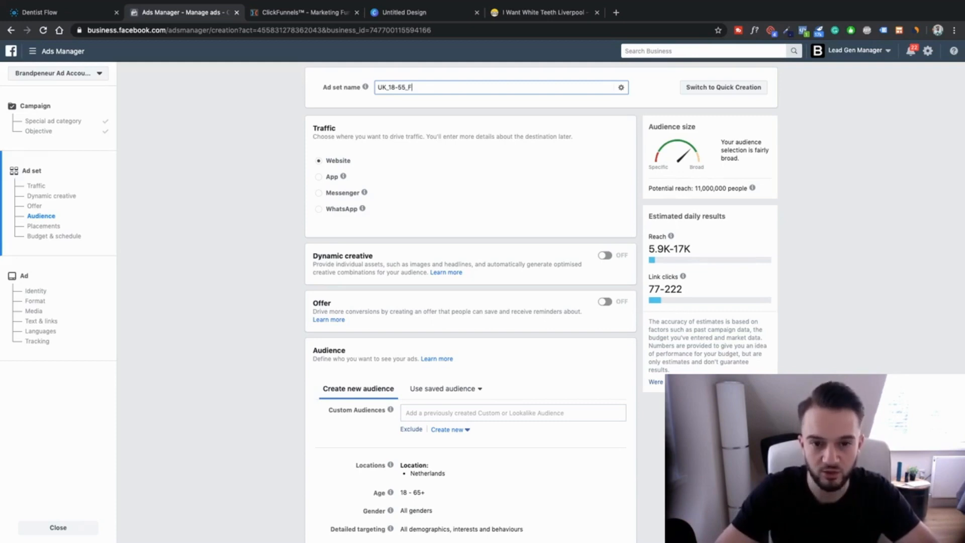
text(_)
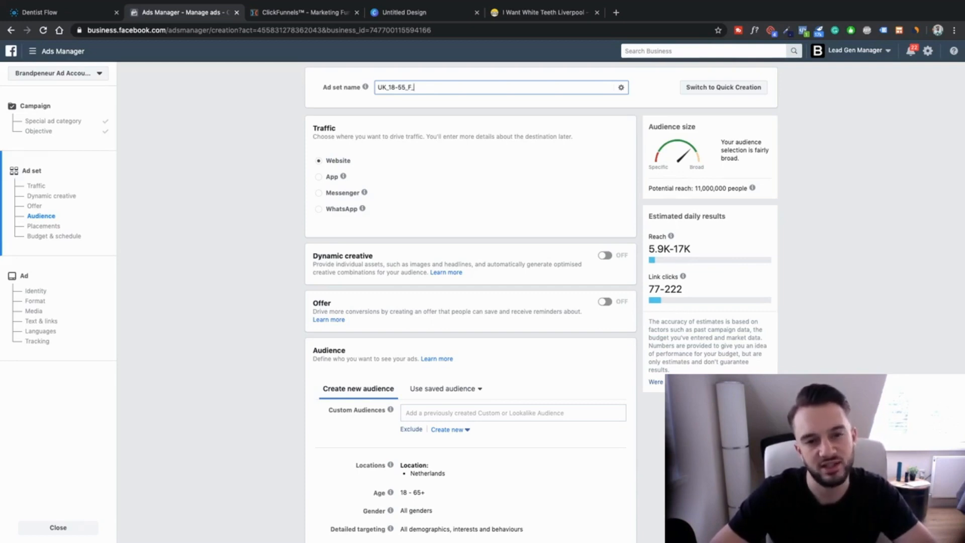
scroll(527, 101, left, 5)
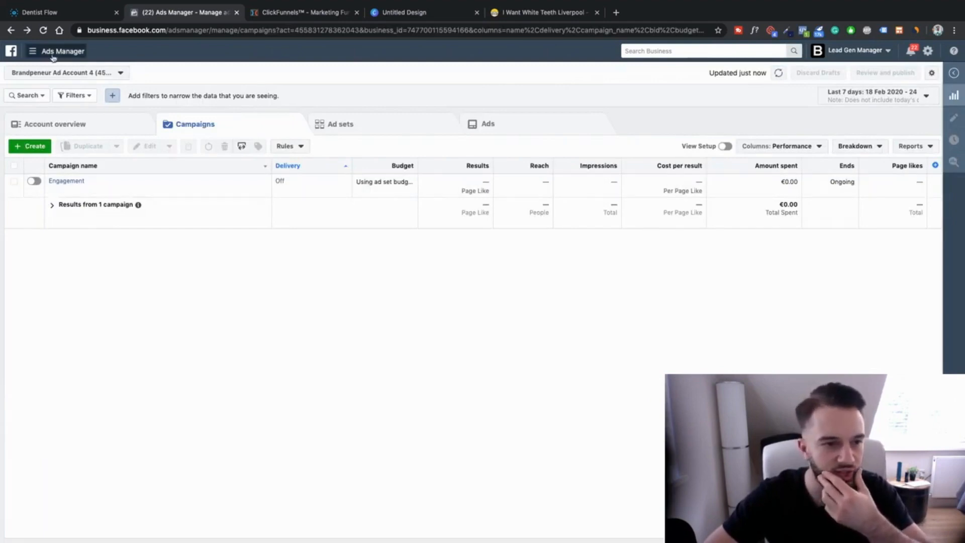
Step: Start campaign creation again and continue from the saved Traffic draft, dismissing the welcome notice
click(36, 149)
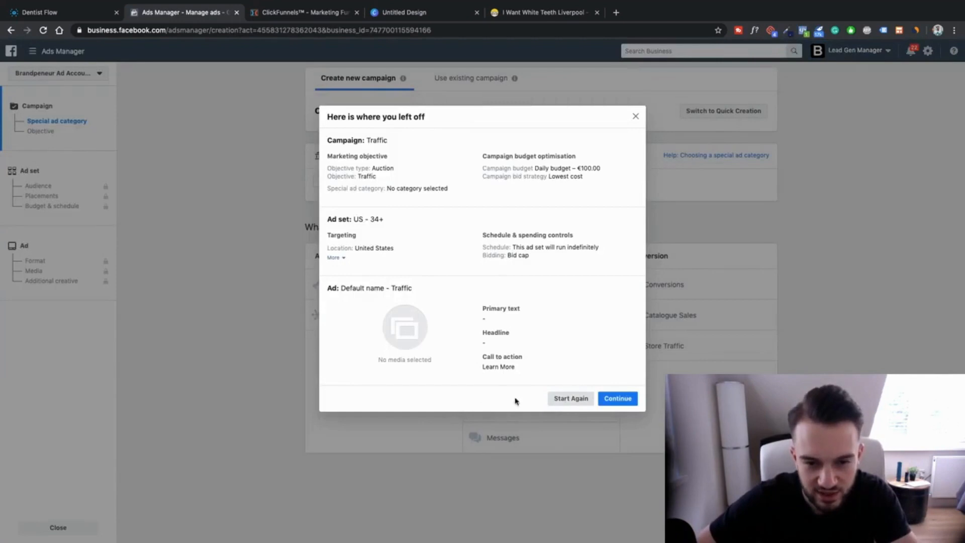
click(630, 400)
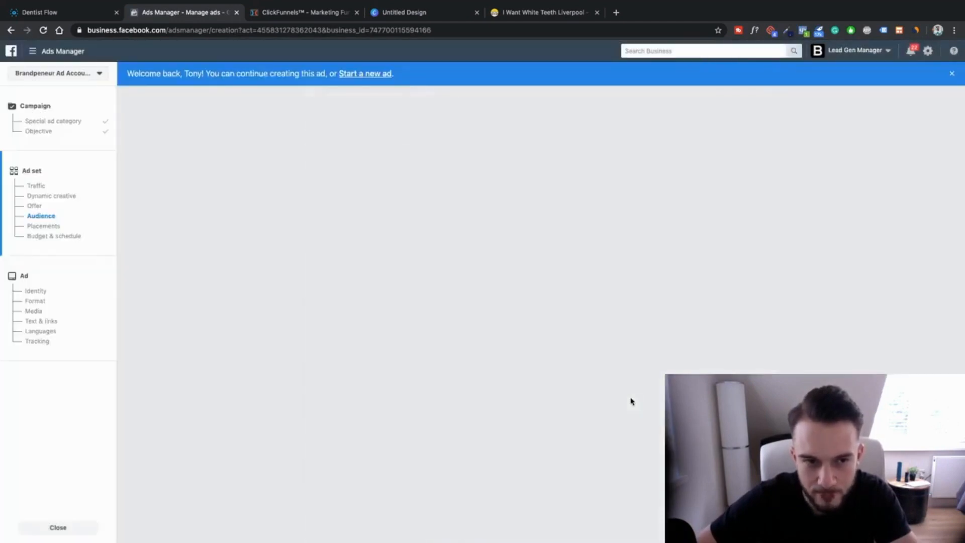
click(952, 76)
Step: Rename the draft's ad set as UK_18-55_F
drag(406, 87, 365, 87)
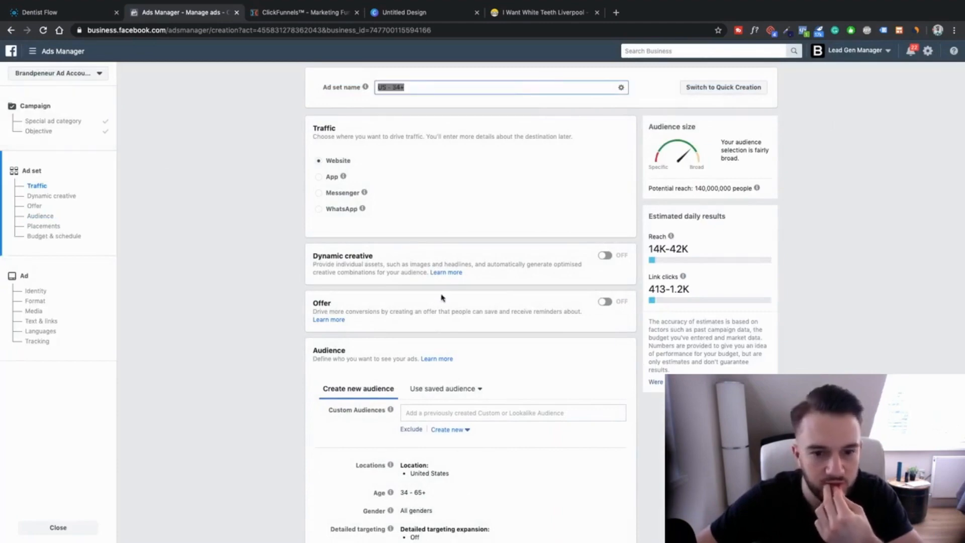
text(UK_1)
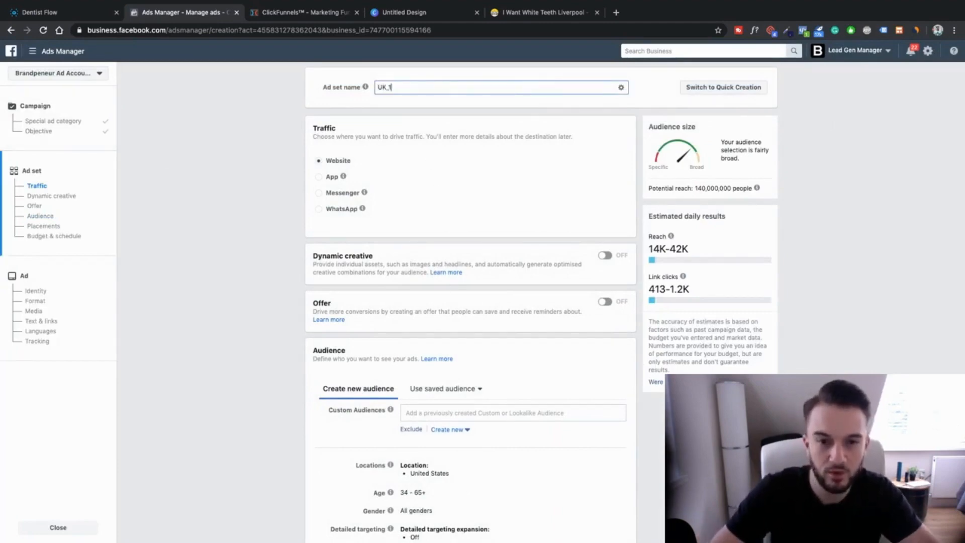
text(8-55_)
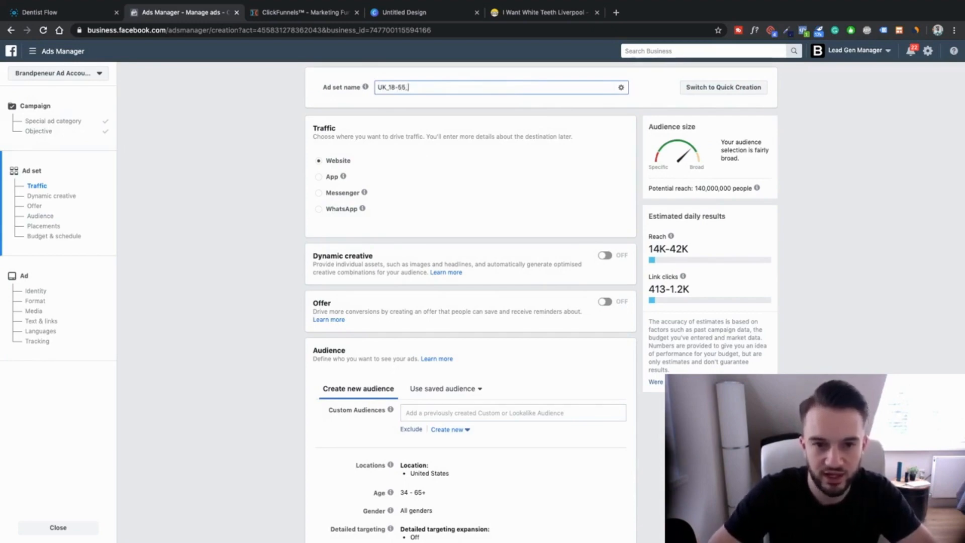
text(F)
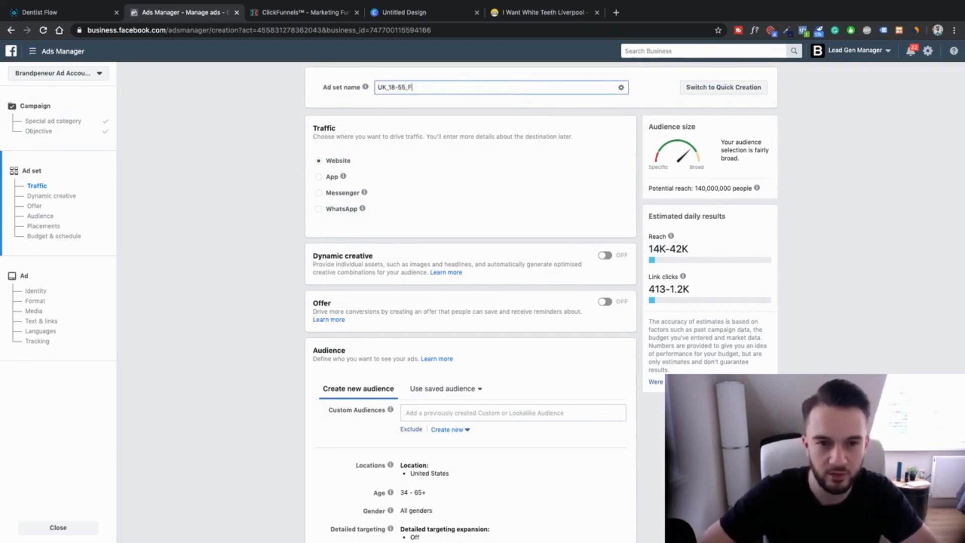
Step: Set the ad set's traffic destination back to Website after trying Messenger and WhatsApp
click(515, 197)
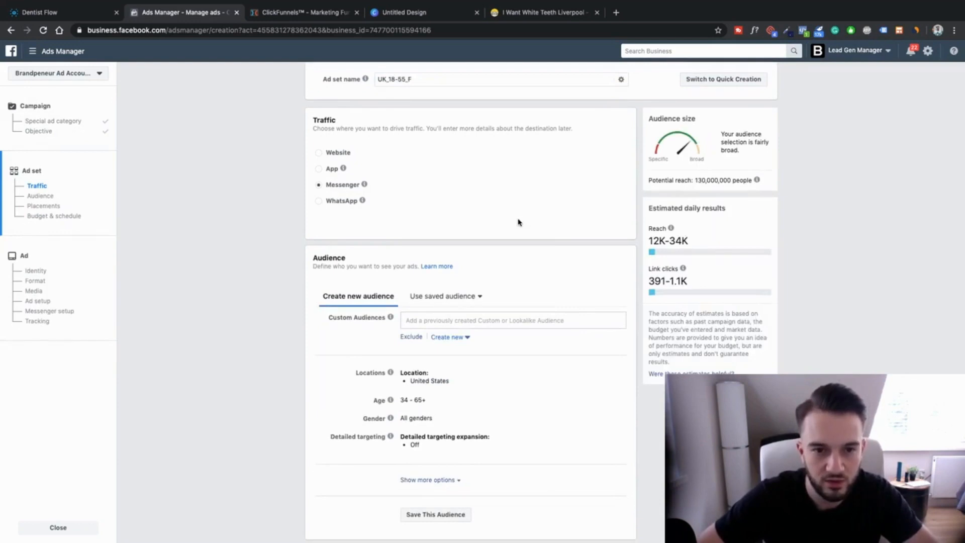
click(474, 203)
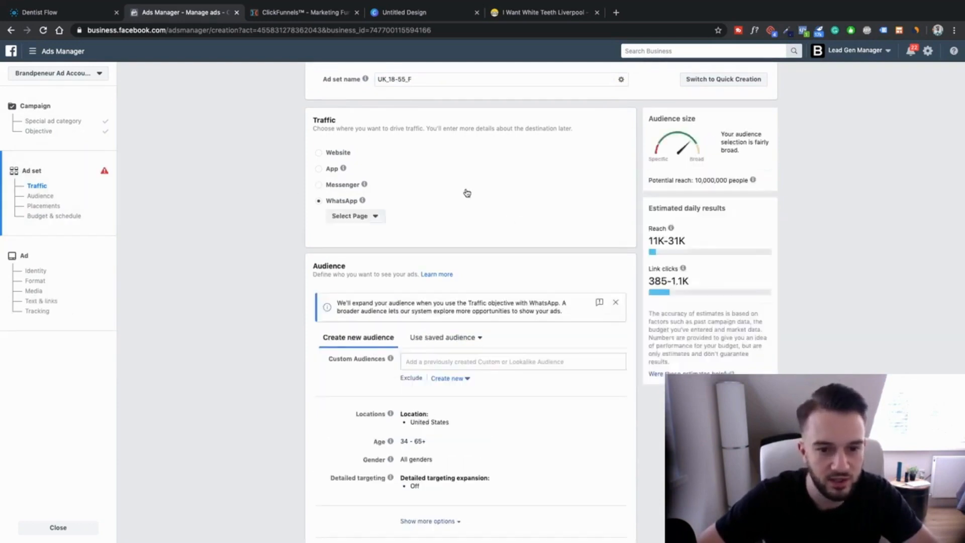
scroll(467, 193, down, 1)
scroll(466, 193, up, 1)
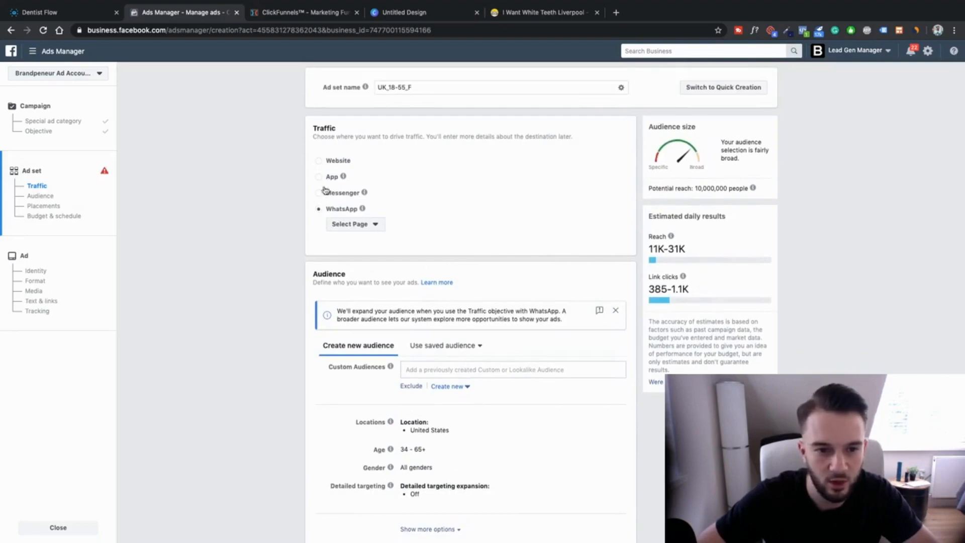
click(319, 162)
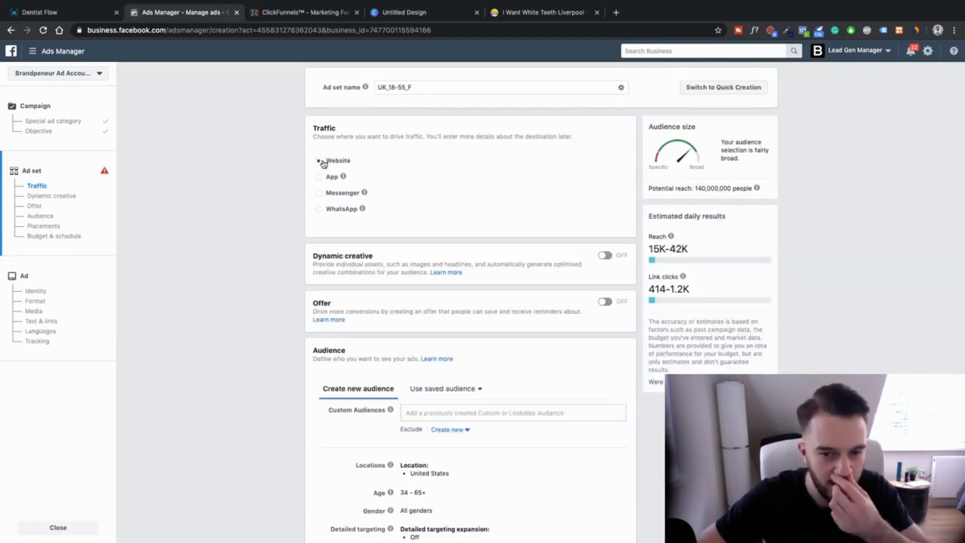
Step: Turn on dynamic creative for the ad set
scroll(307, 259, down, 1)
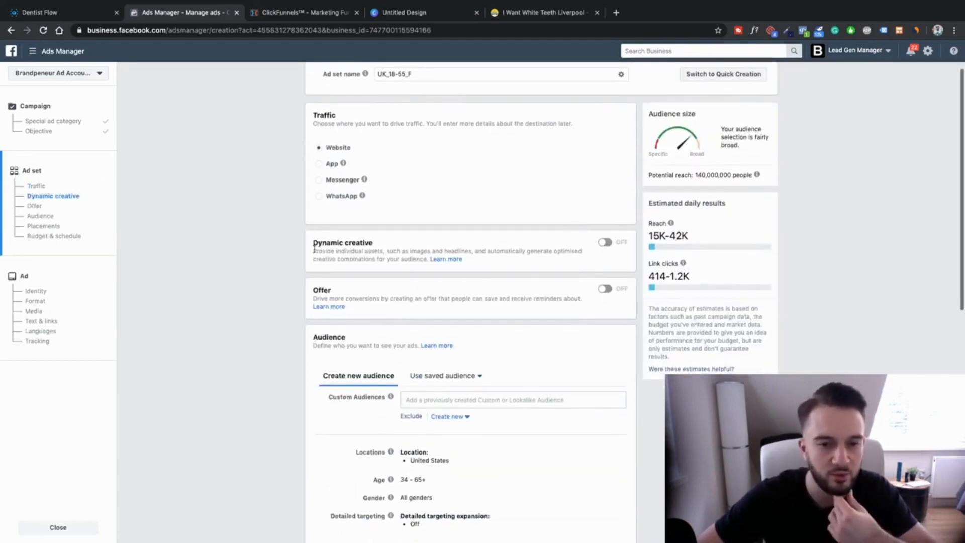
drag(312, 246, 381, 245)
scroll(381, 244, down, 1)
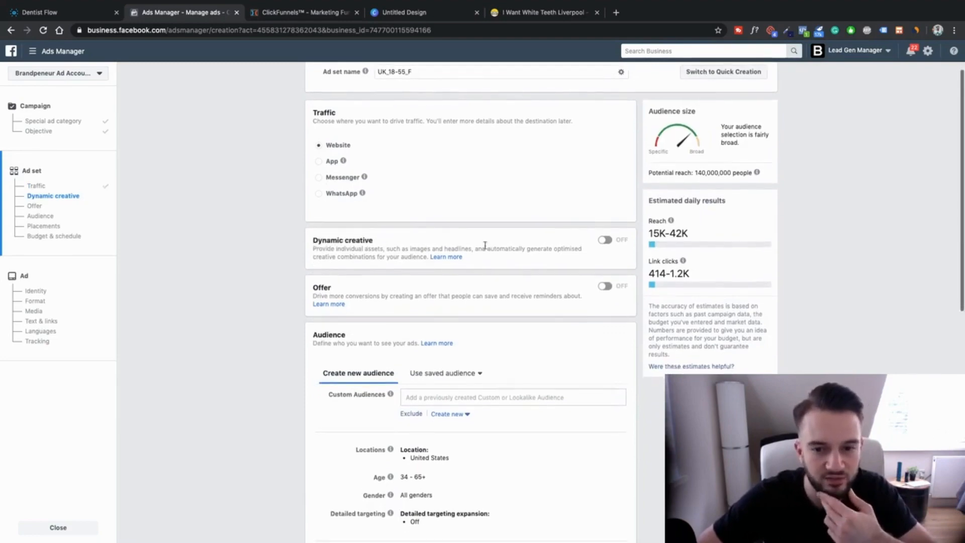
click(604, 242)
click(589, 250)
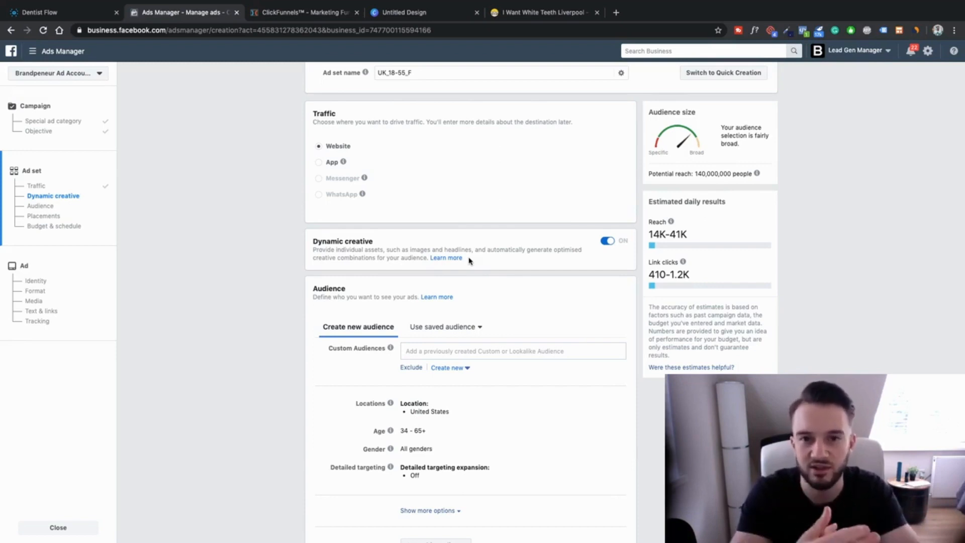
Step: Remove United States from the ad set's audience locations
scroll(469, 260, down, 2)
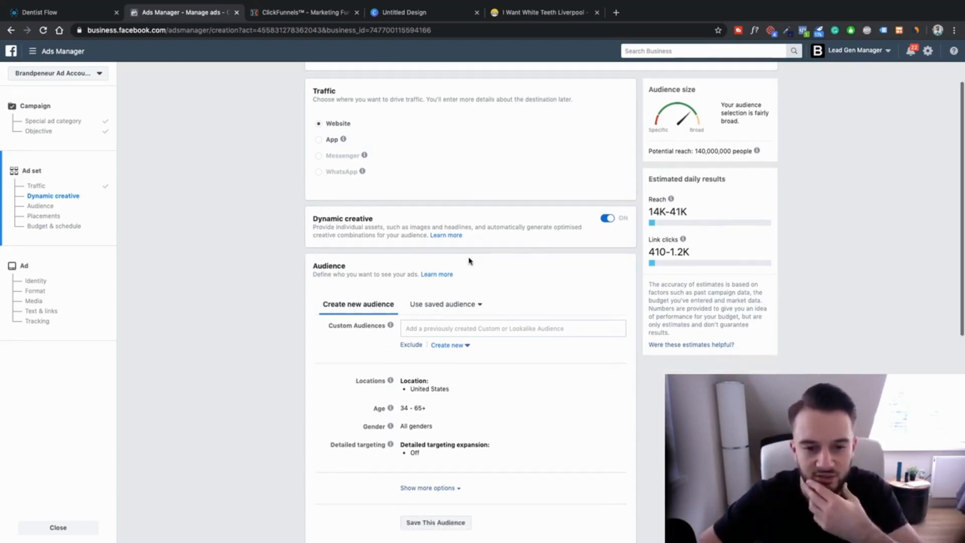
scroll(410, 302, down, 3)
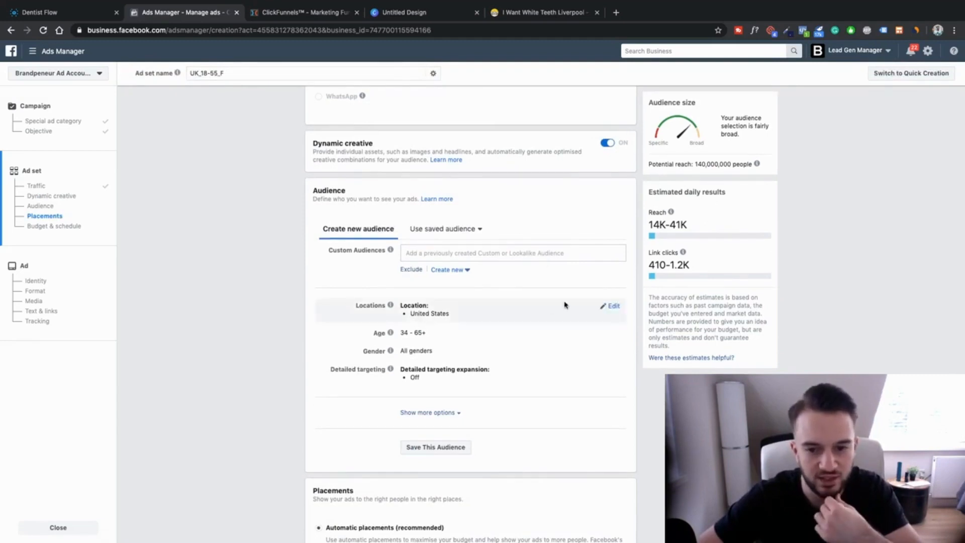
click(610, 305)
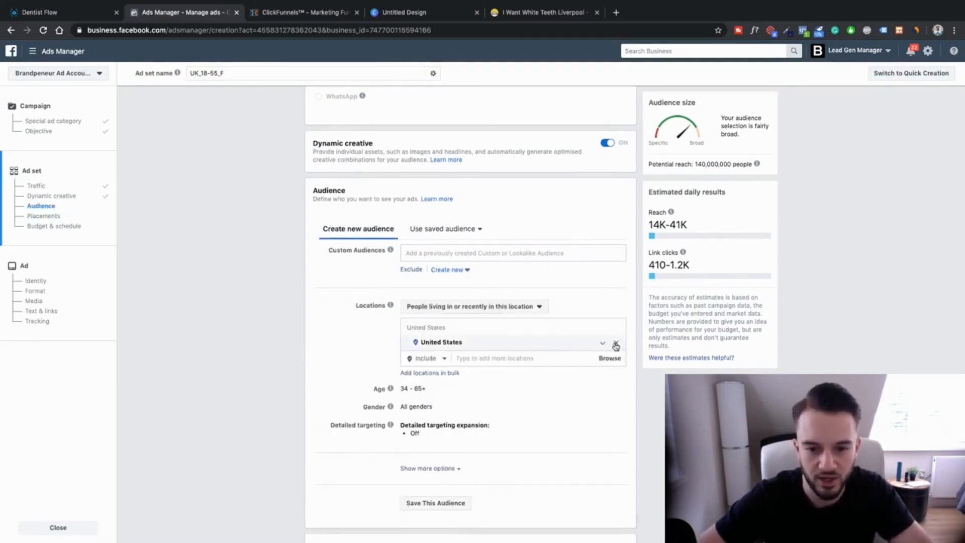
click(615, 345)
click(491, 357)
text(U)
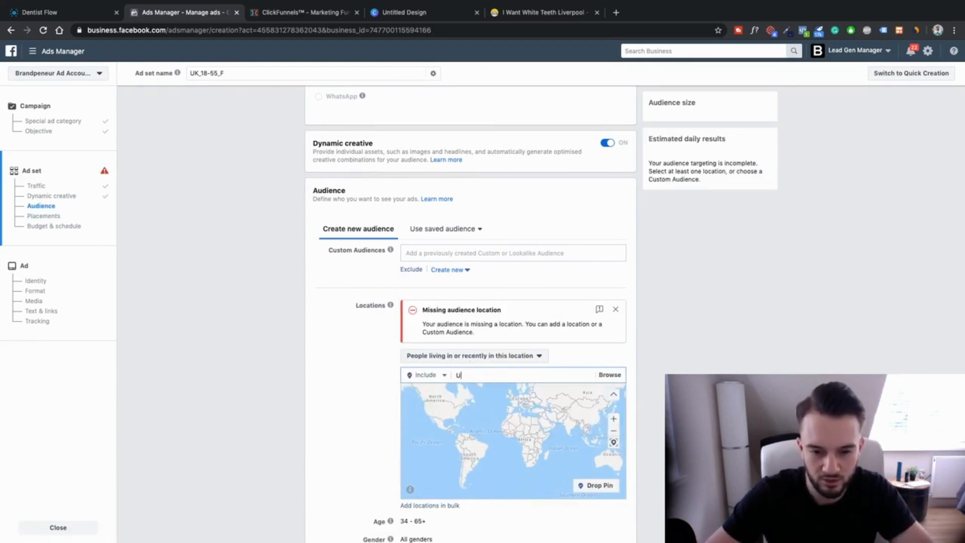
key(BackSpace)
key(BackSpace)
key(BackSpace)
key(BackSpace)
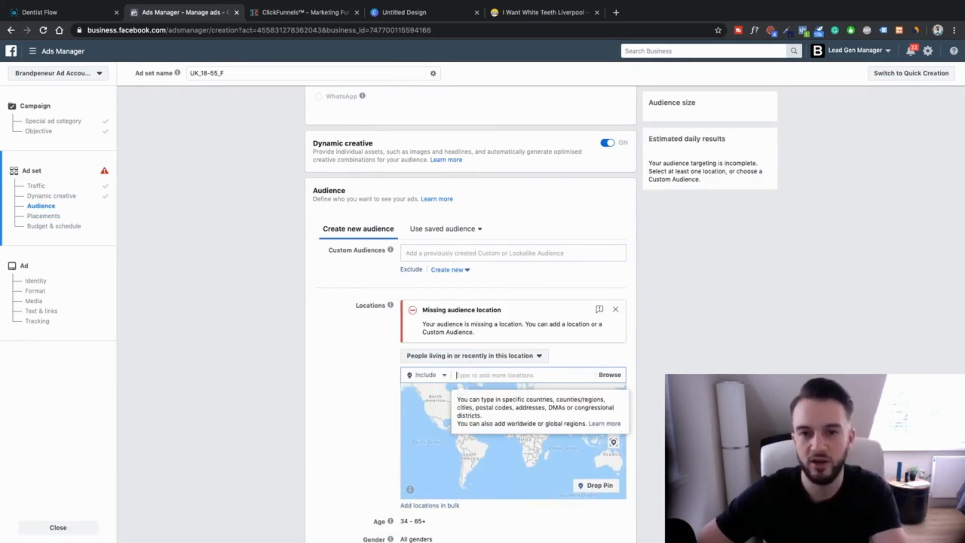
Step: Check the dental clinic's address on its teeth whitening web page and return to Ads Manager
click(550, 14)
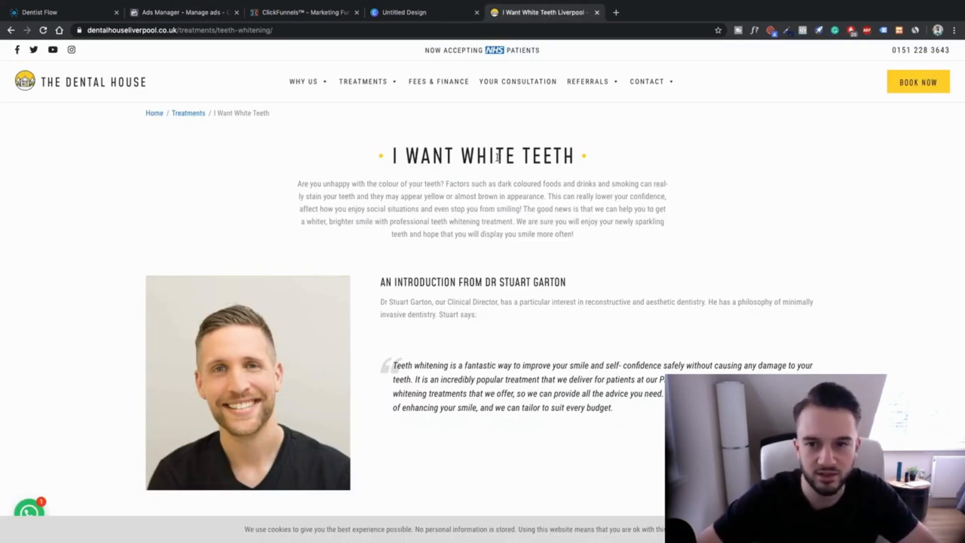
scroll(499, 156, down, 15)
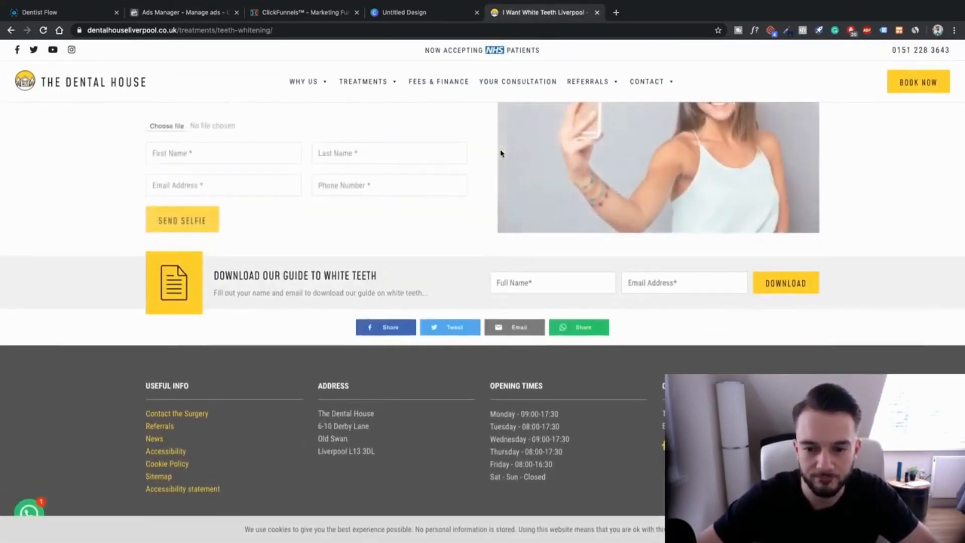
scroll(500, 153, up, 15)
key(ctrl+2)
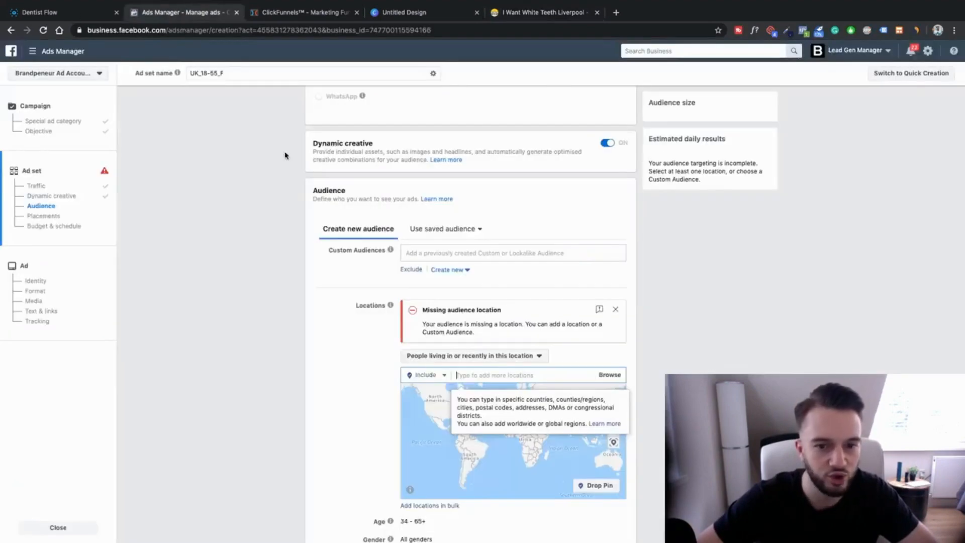
Step: Add Liverpool, England, United Kingdom as an included audience location and open its radius options
click(491, 252)
click(347, 270)
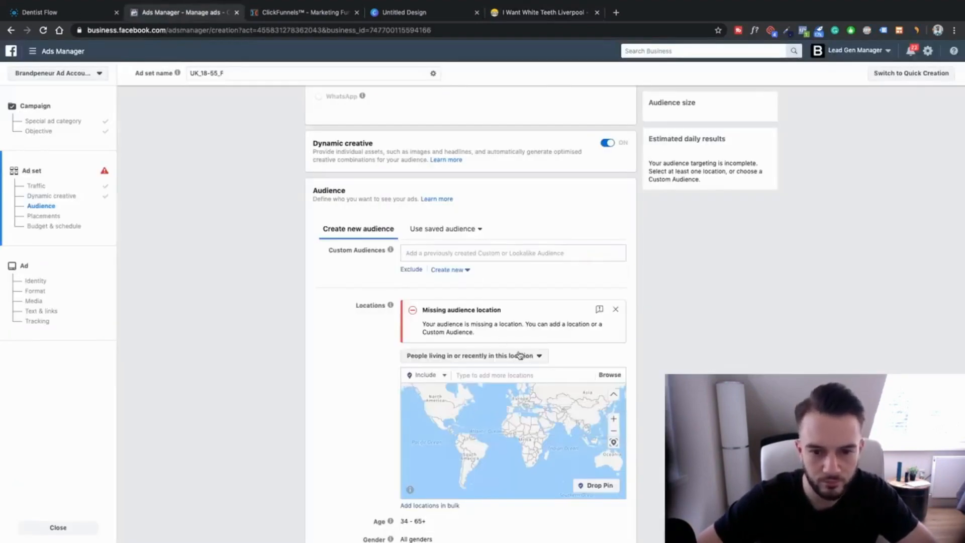
click(504, 373)
text(Liverpool)
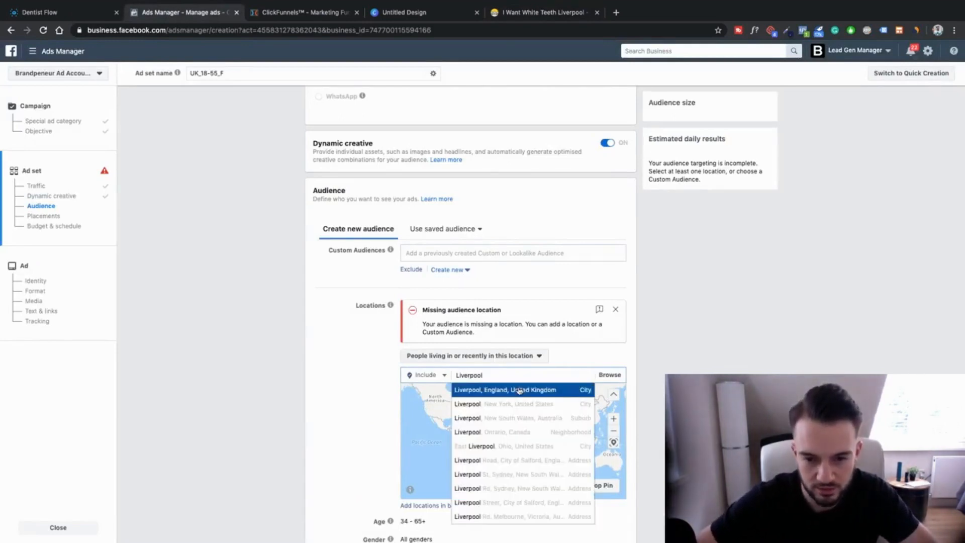
click(517, 388)
click(509, 344)
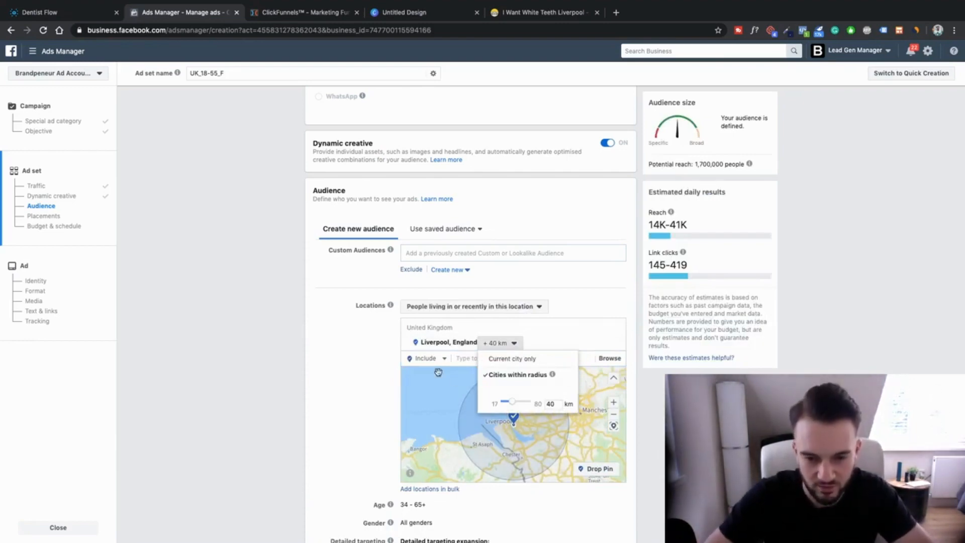
Step: Look up the conversion of 40 km to miles in Spotlight, and clear and close the search
key(super+space)
text(40 km)
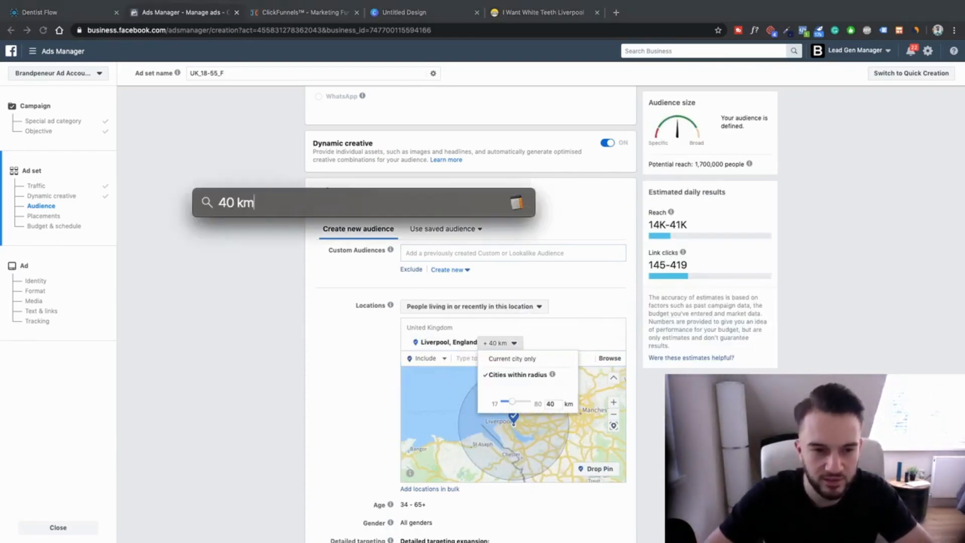
text( to)
key(BackSpace)
key(BackSpace)
key(BackSpace)
key(BackSpace)
key(BackSpace)
key(BackSpace)
key(BackSpace)
key(BackSpace)
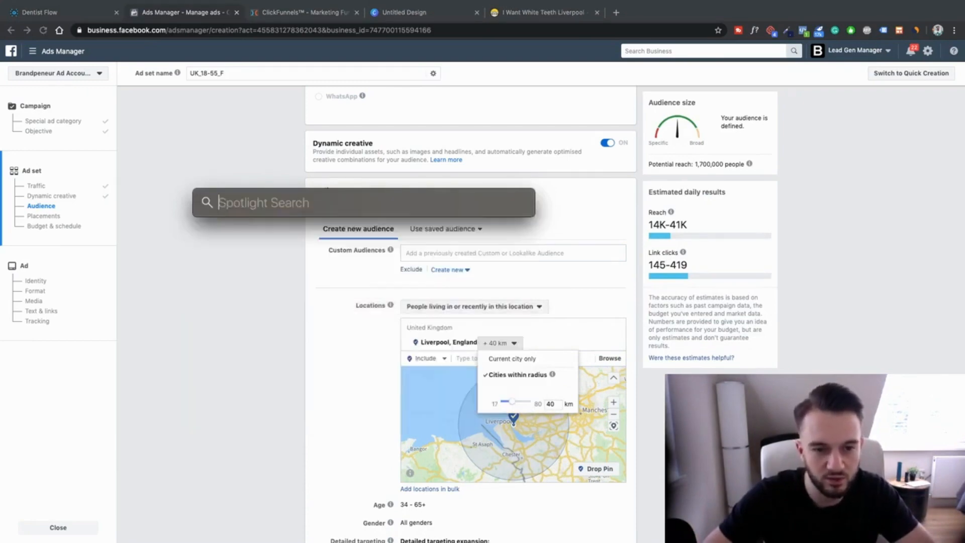
key(Escape)
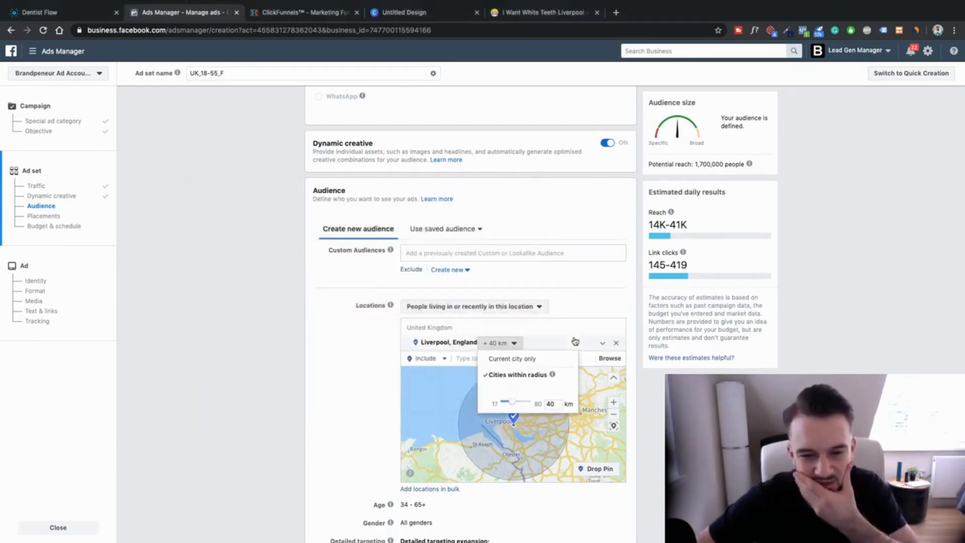
Step: Set the radius around Liverpool to 30 km and look up 30 km in miles in Spotlight
drag(518, 400, 512, 402)
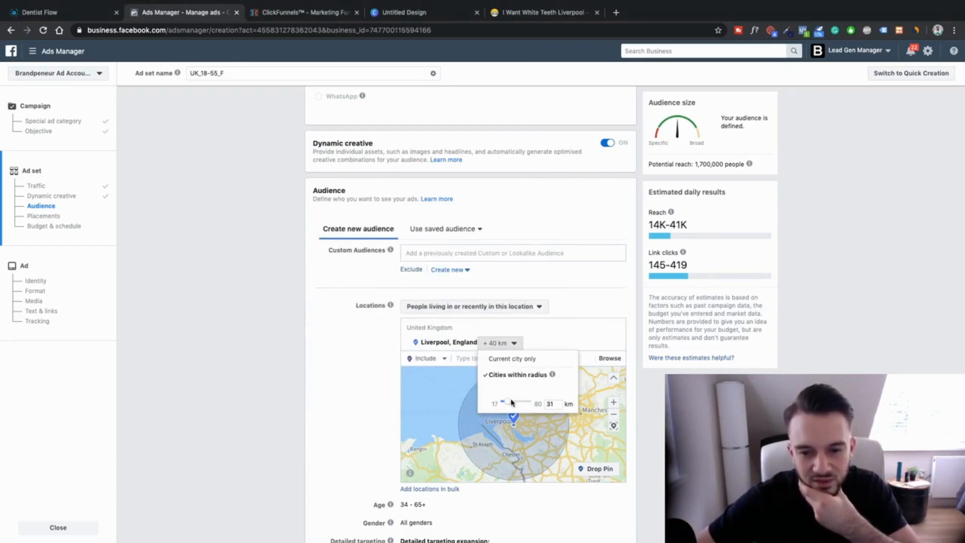
key(super+space)
text(30 km)
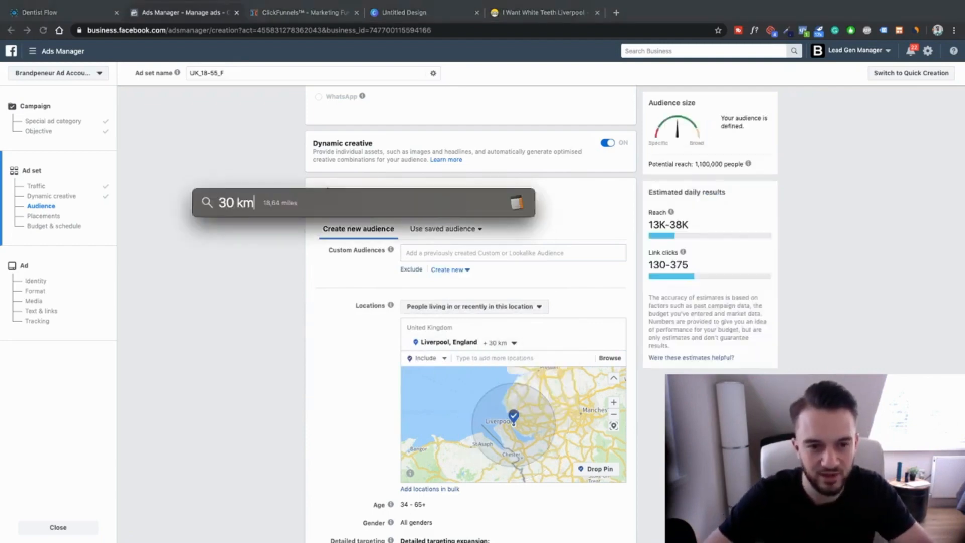
key(Escape)
key(Escape)
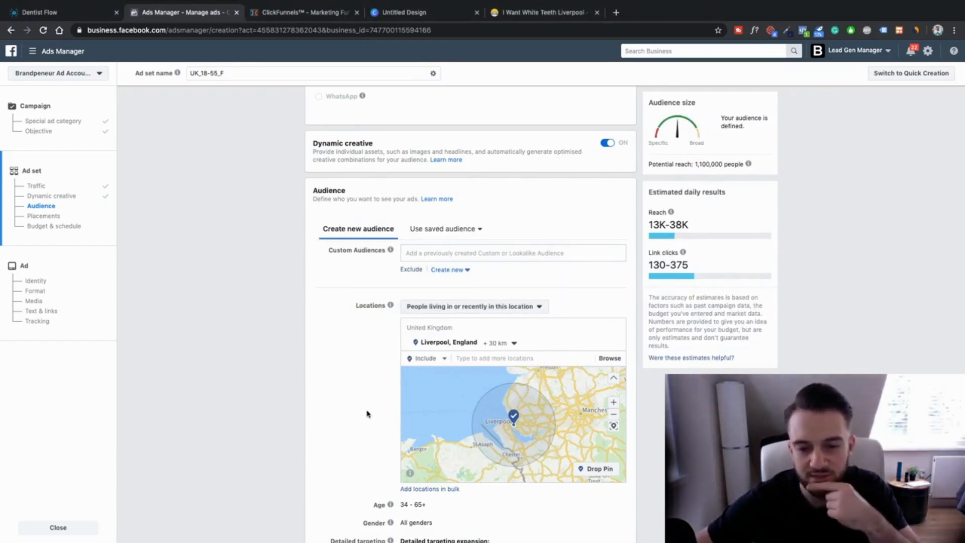
Step: Set the audience's minimum age to 18
scroll(367, 413, down, 3)
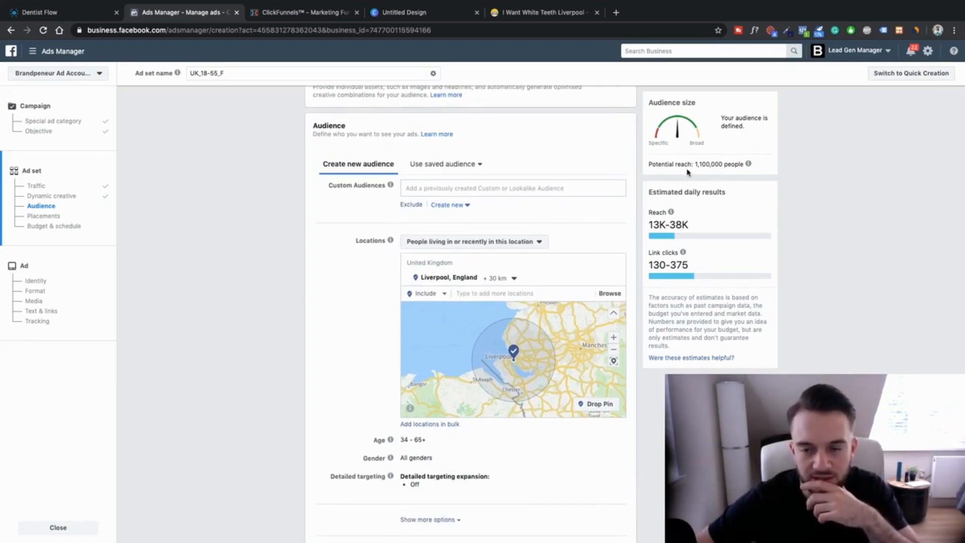
scroll(363, 361, down, 6)
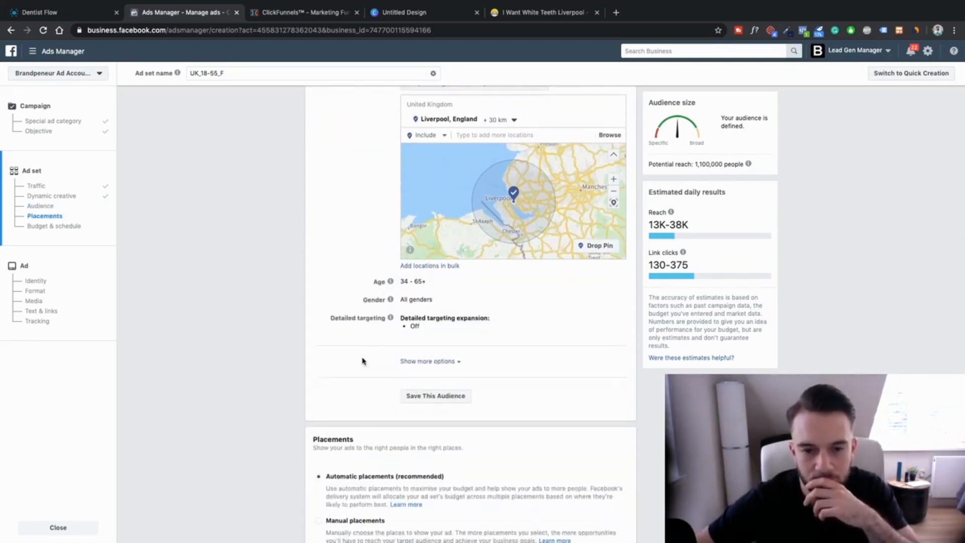
scroll(362, 361, up, 2)
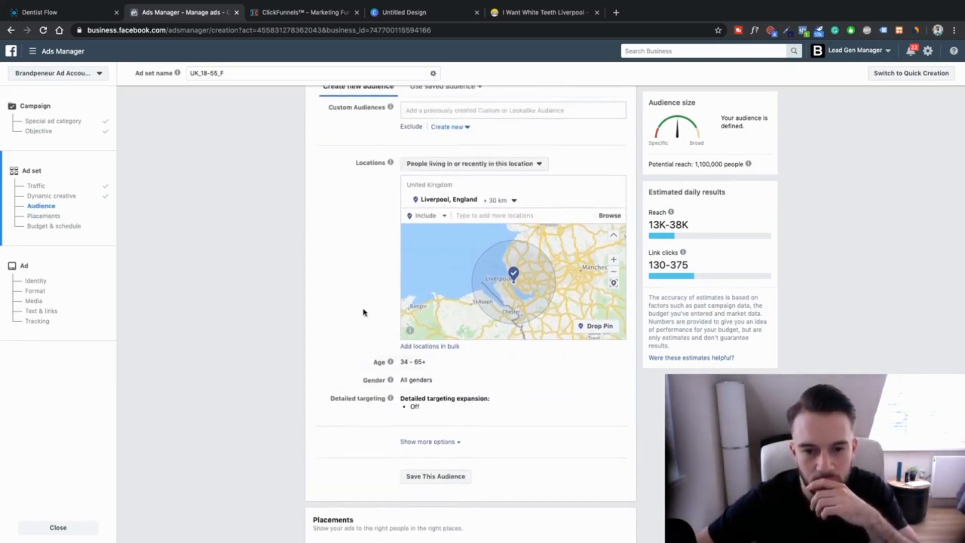
mouse_move(390, 398)
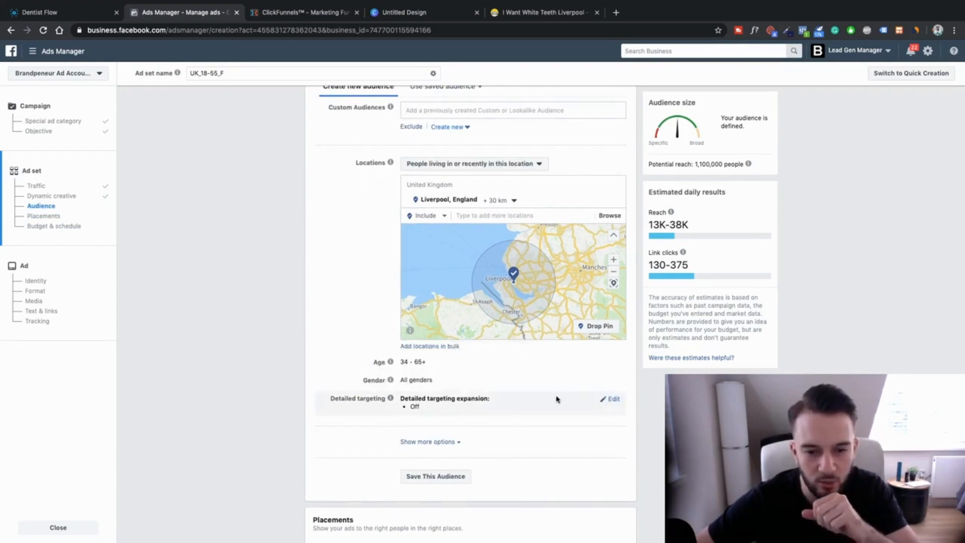
click(603, 363)
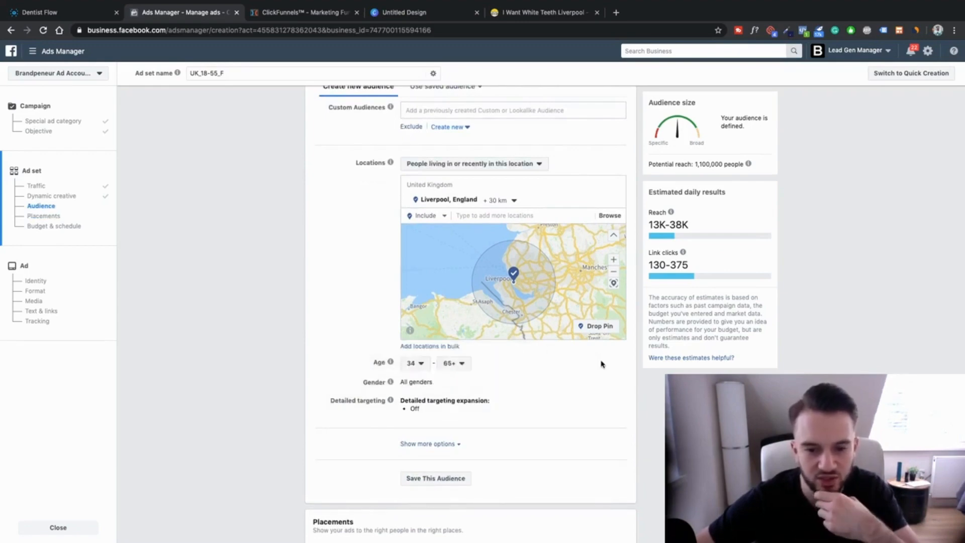
click(412, 363)
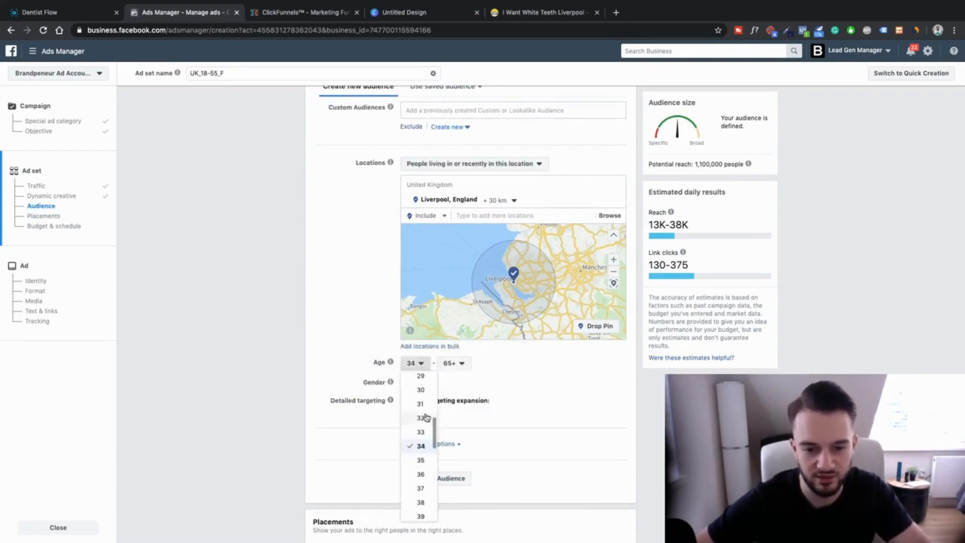
scroll(424, 432, down, 1)
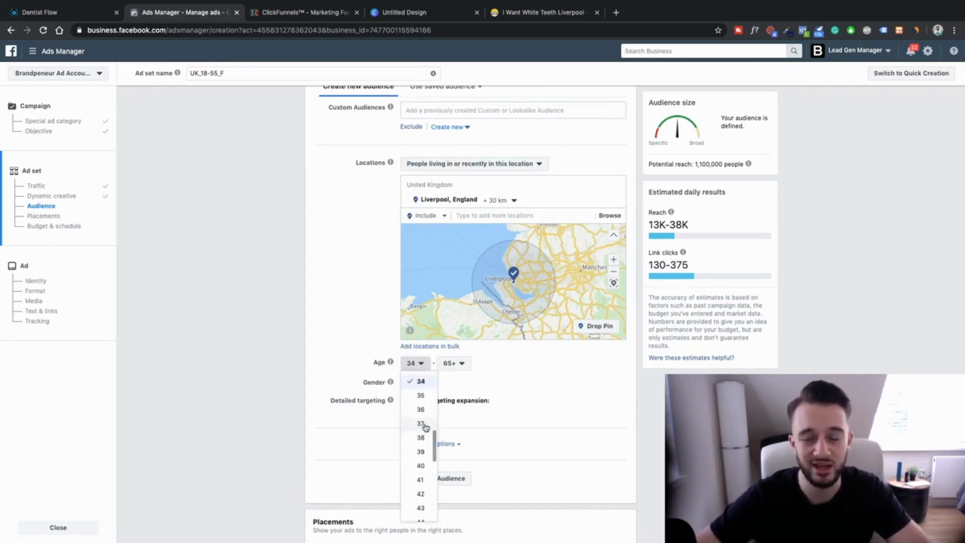
scroll(424, 427, up, 1)
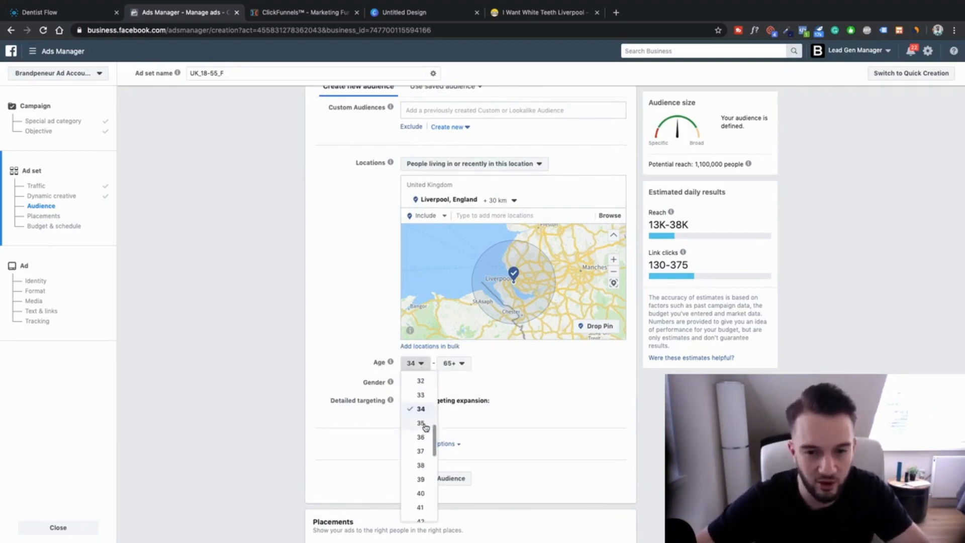
scroll(425, 427, up, 4)
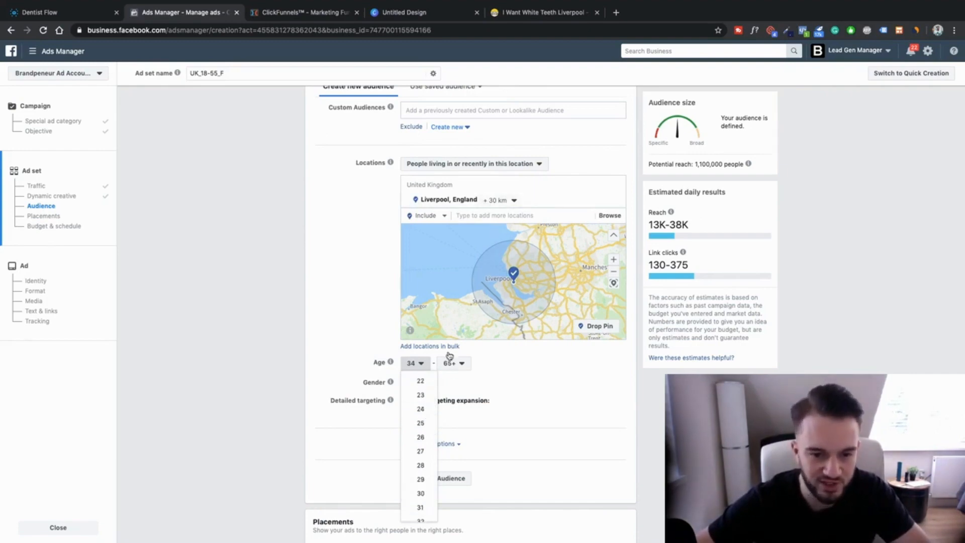
scroll(420, 423, up, 1)
scroll(420, 423, up, 1)
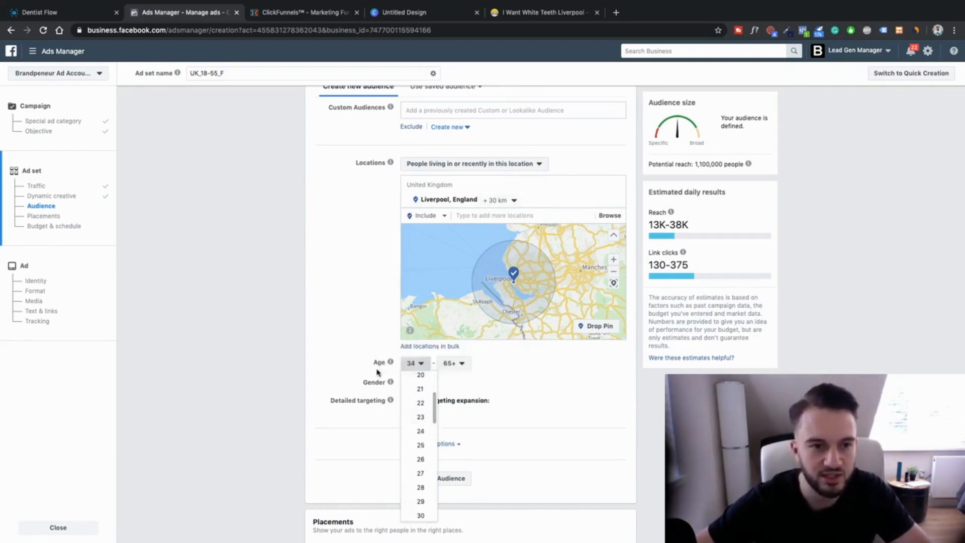
scroll(421, 425, up, 1)
click(421, 383)
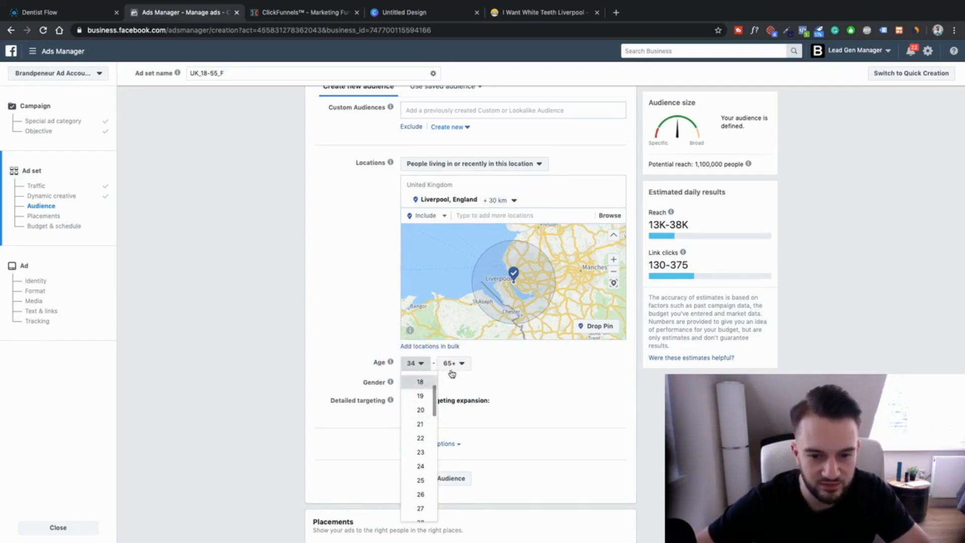
Step: Set the audience's maximum age to 55 and restrict the gender to women
click(452, 362)
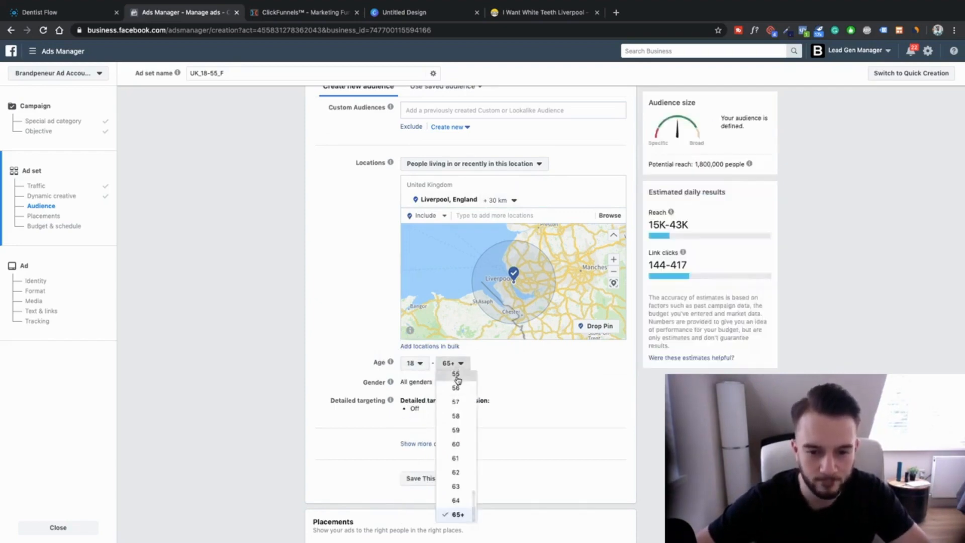
click(457, 378)
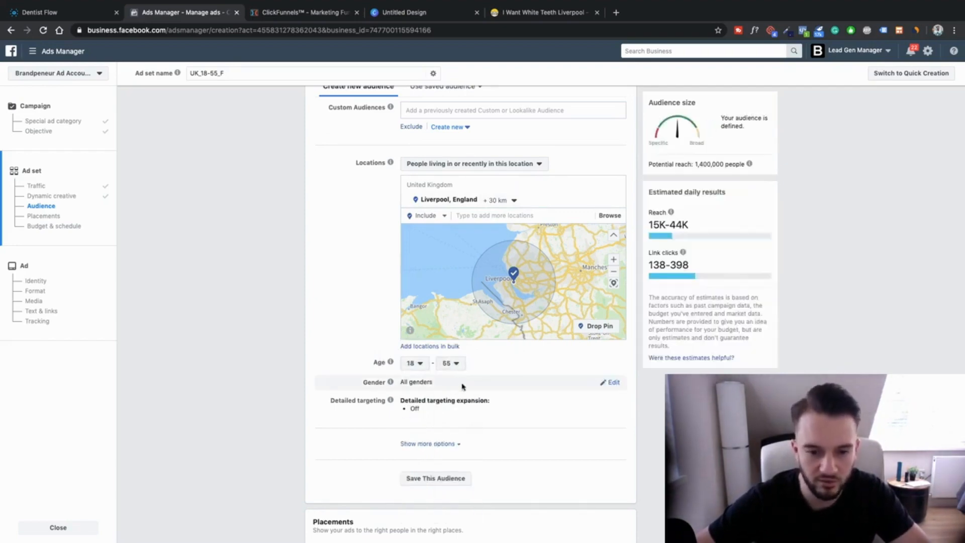
click(610, 382)
click(461, 384)
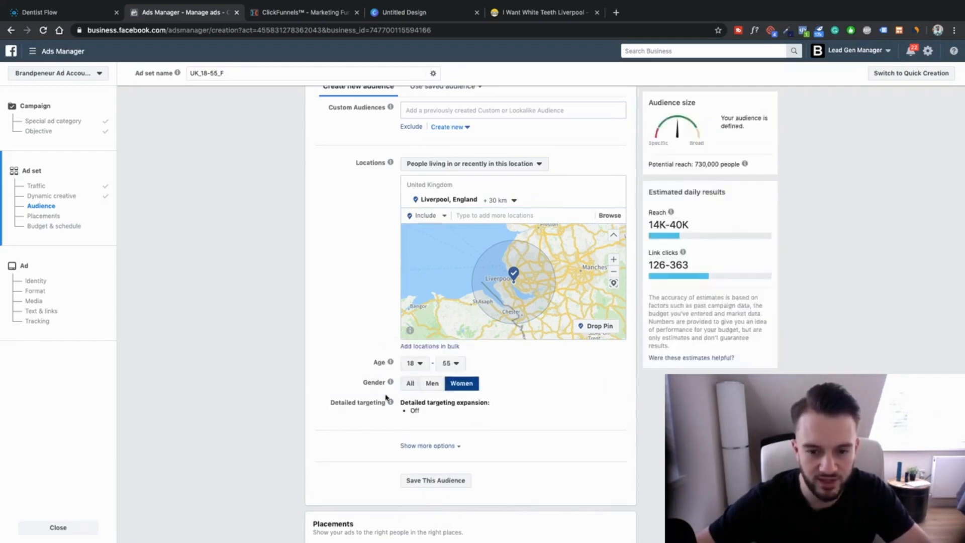
Step: Include the Engaged shoppers purchase behaviour in the audience's detailed targeting
click(604, 403)
scroll(603, 404, down, 3)
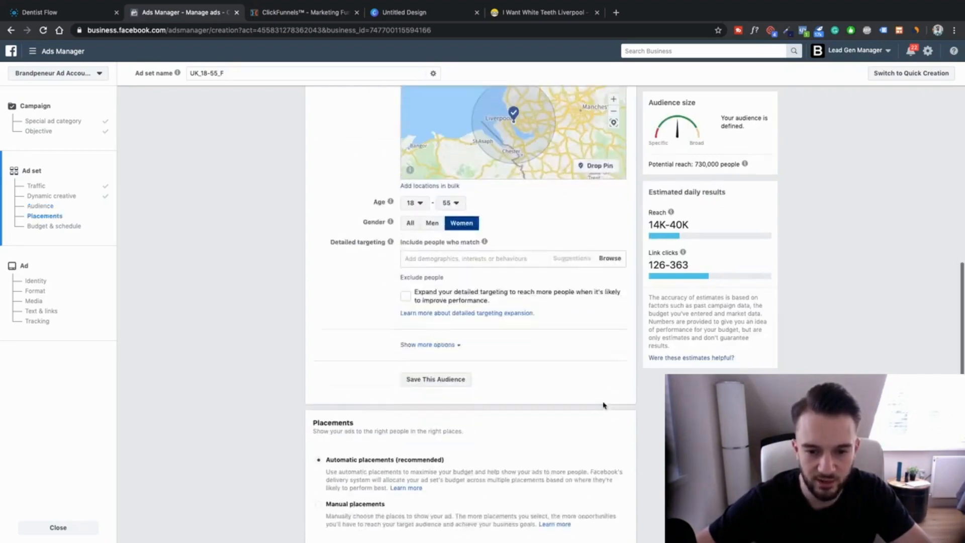
click(474, 249)
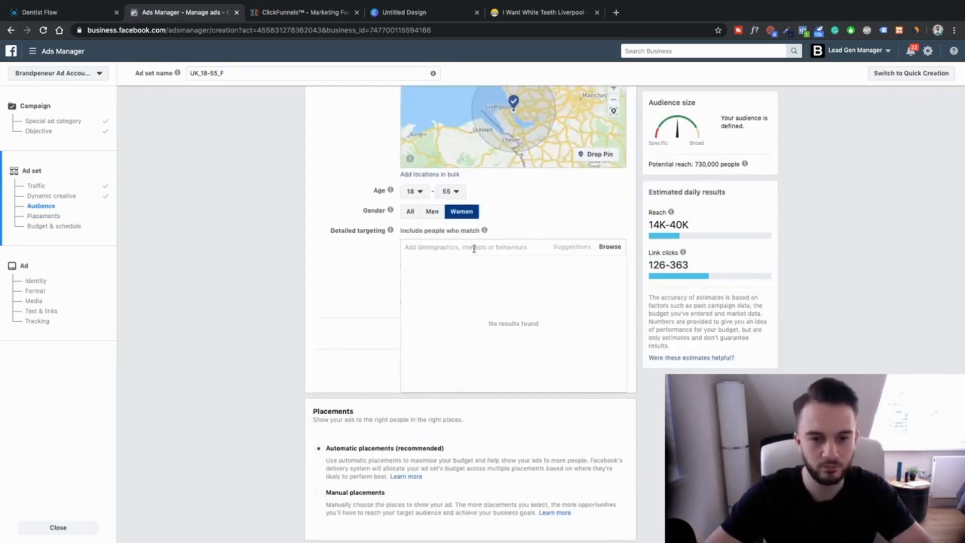
text(engaged shoppers)
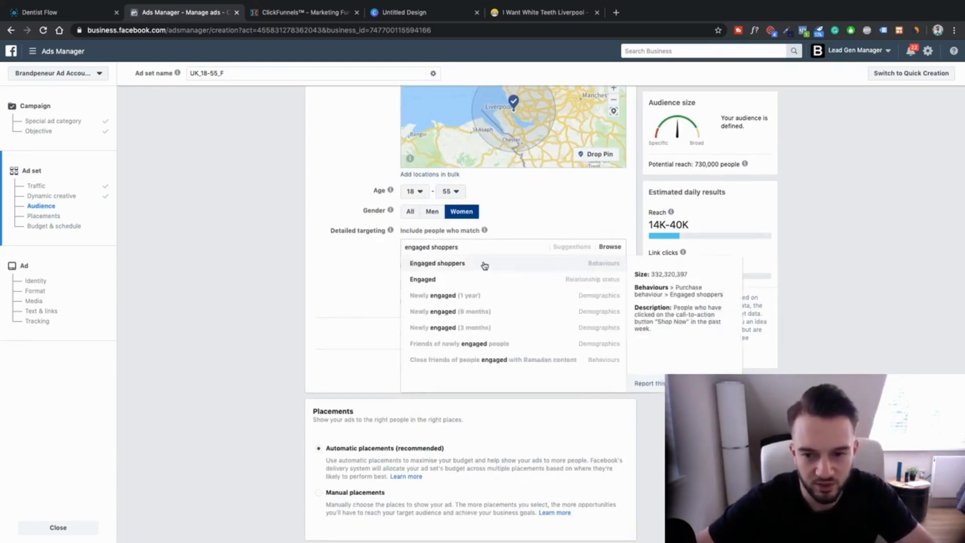
click(485, 265)
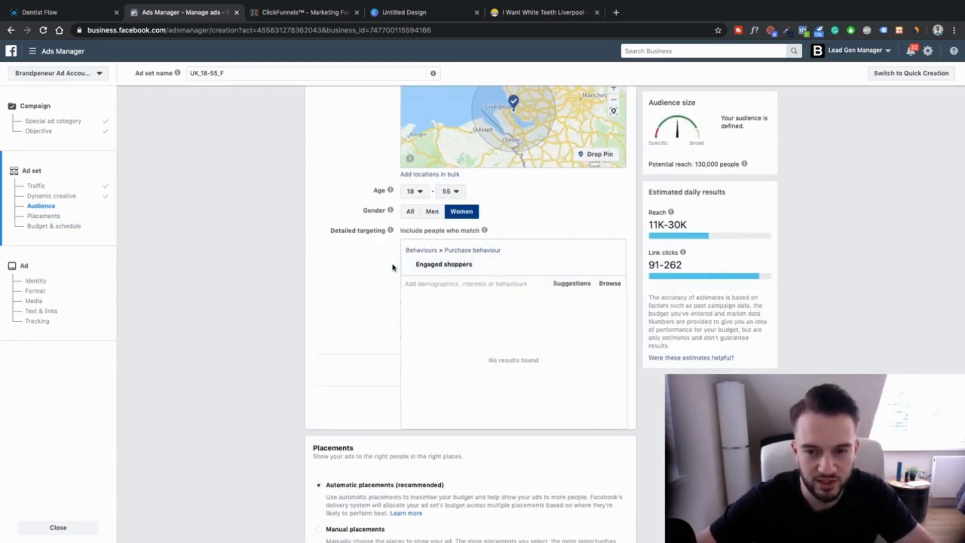
Step: Add the Facebook Payments users (90 days) behaviour to the audience's detailed targeting
click(392, 267)
scroll(393, 267, up, 1)
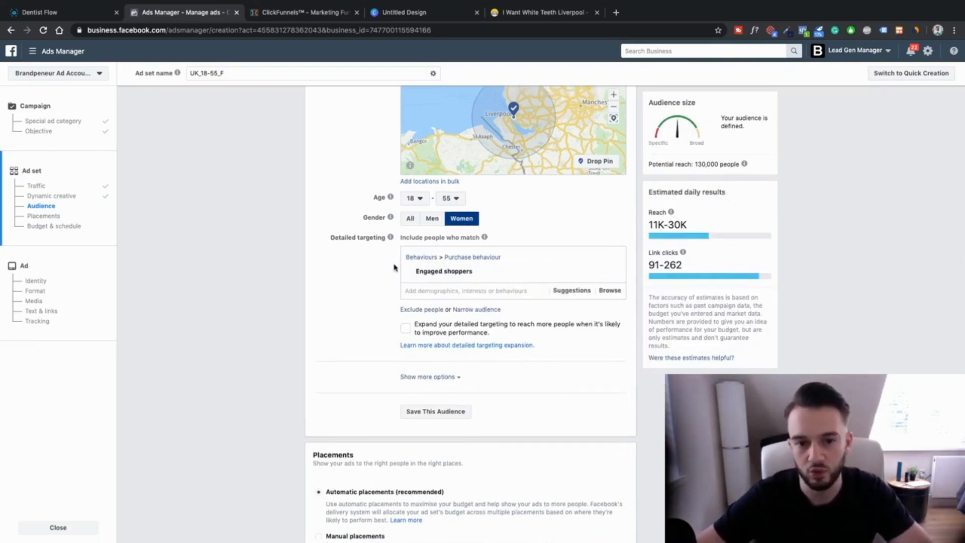
mouse_move(445, 272)
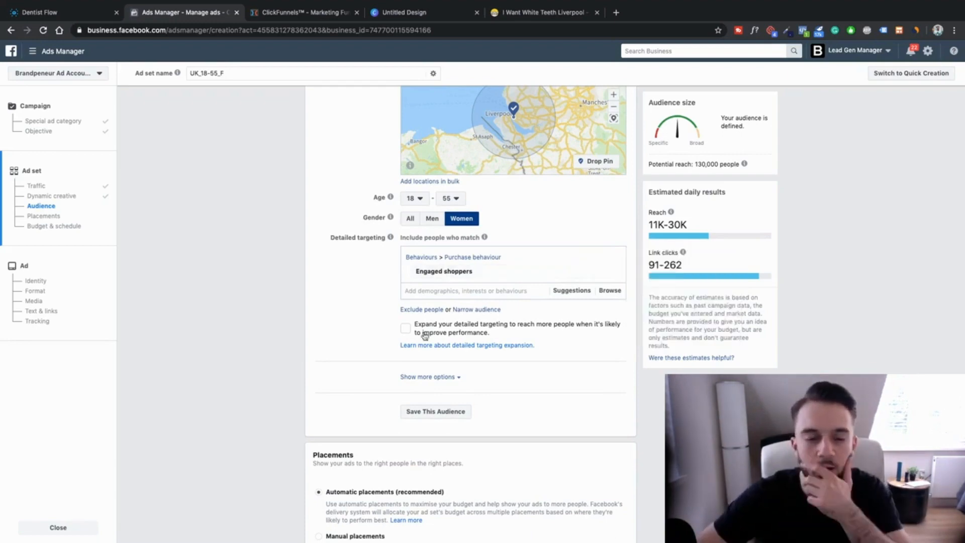
click(417, 291)
text(face)
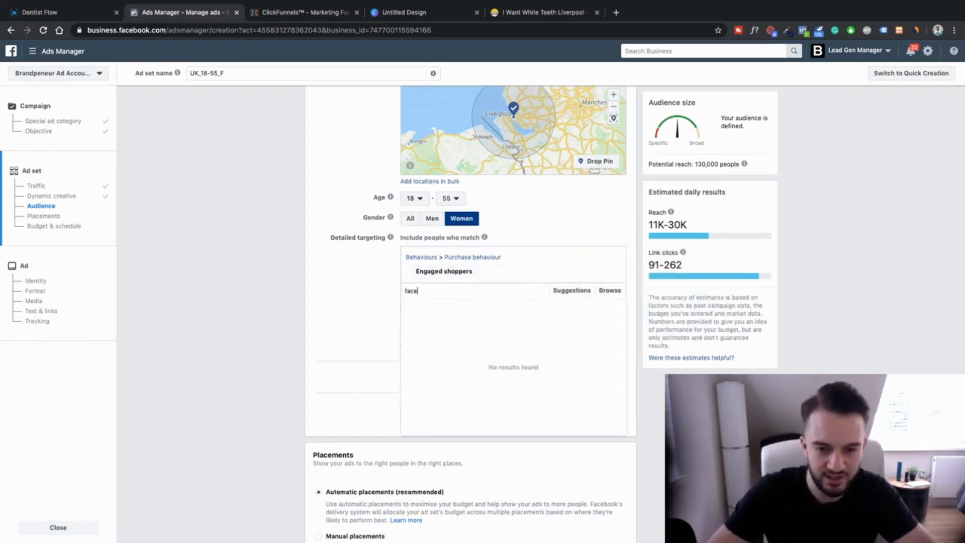
text(book paym)
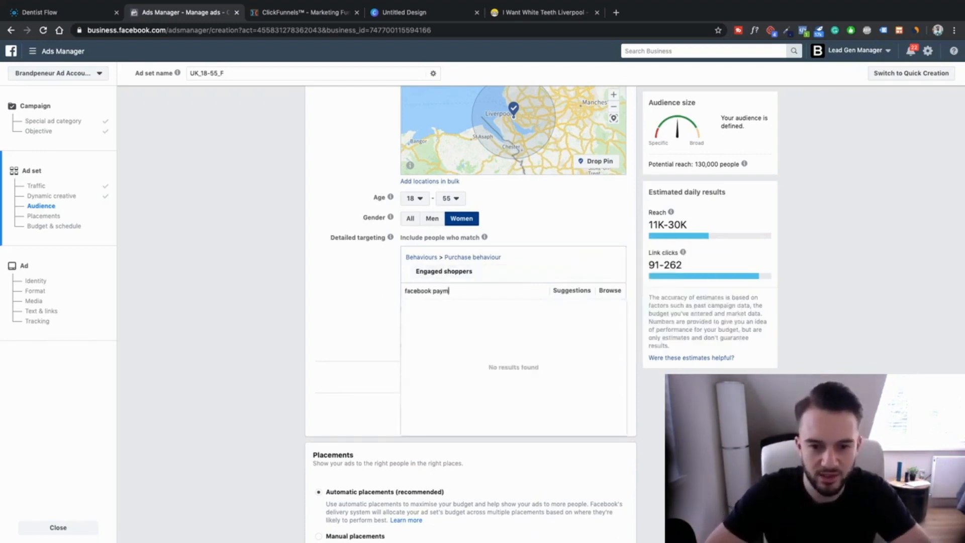
text(ent)
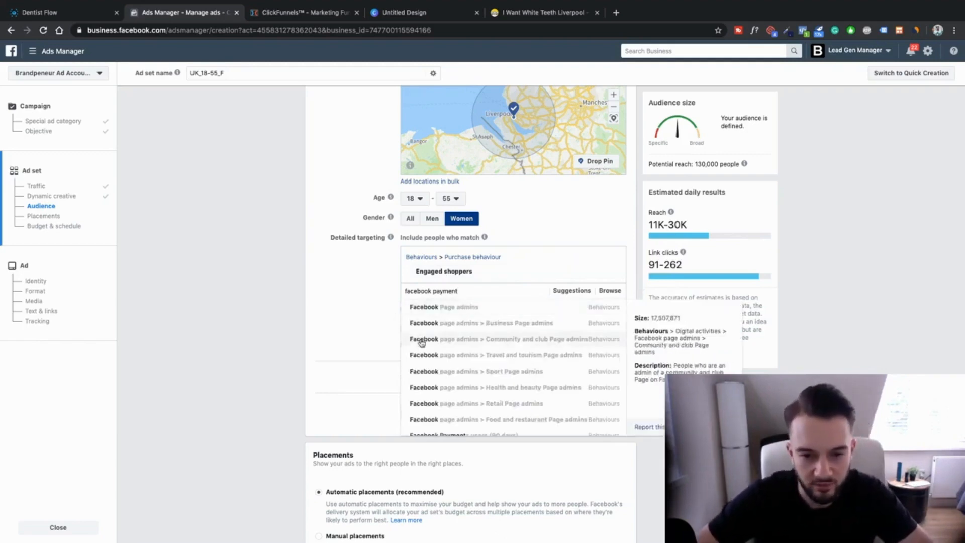
scroll(421, 343, down, 3)
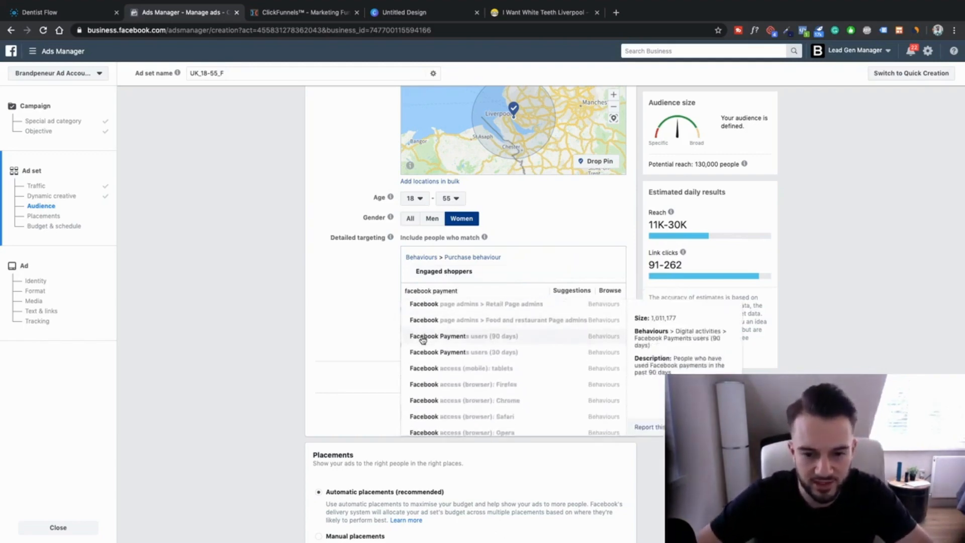
click(497, 340)
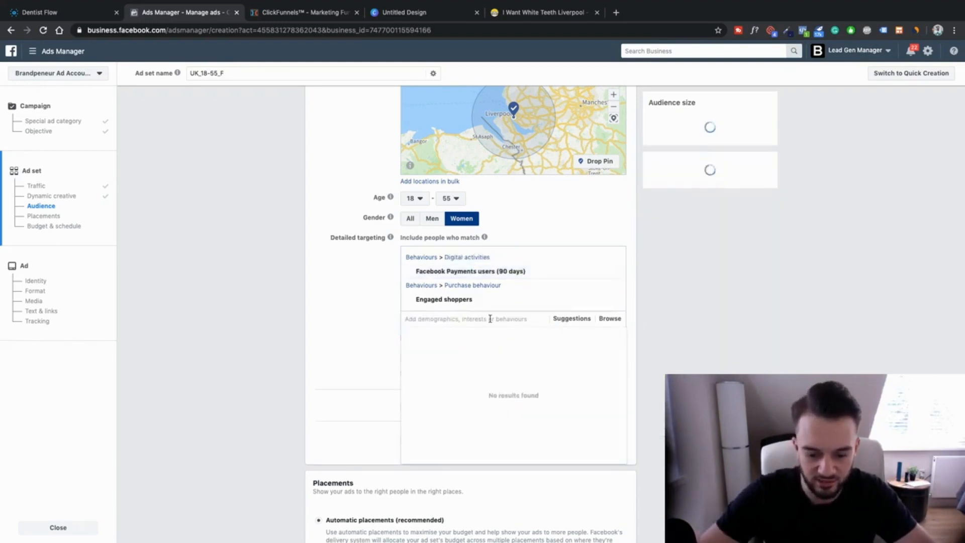
Step: Include the Facebook Payments users (30 days) behaviour in the detailed targeting as well
text(facebook payment user)
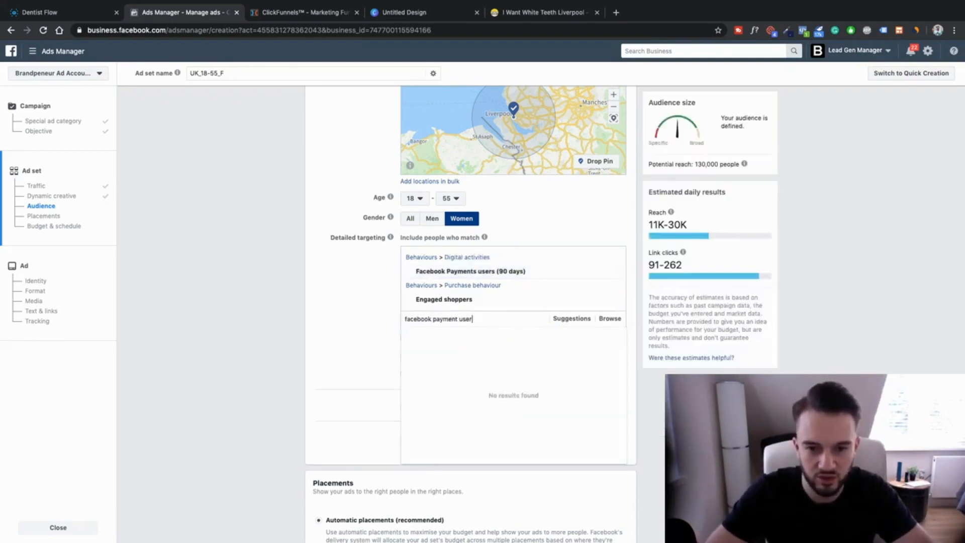
text(s)
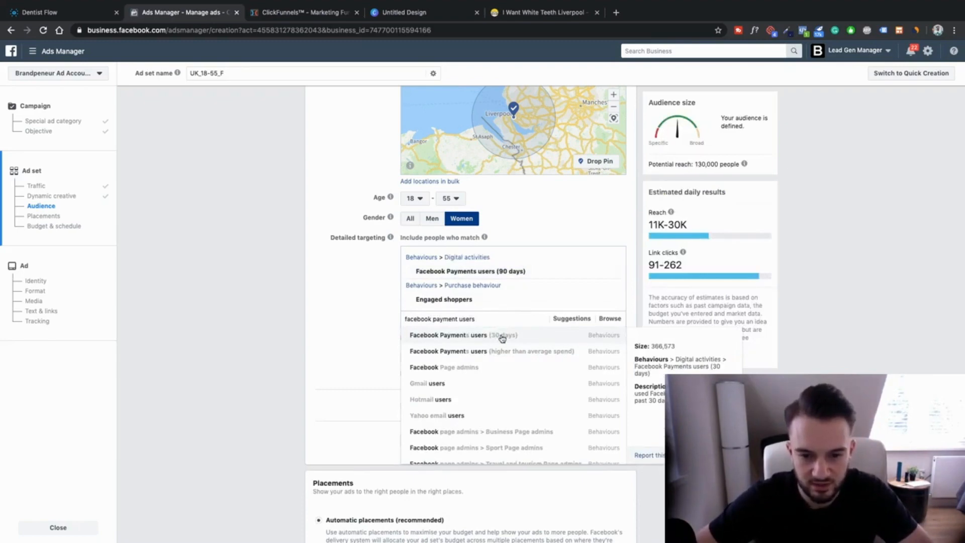
click(502, 339)
Step: Add the Facebook Payments users (higher than average spend) behaviour and check how the potential reach is estimated
text(facebo)
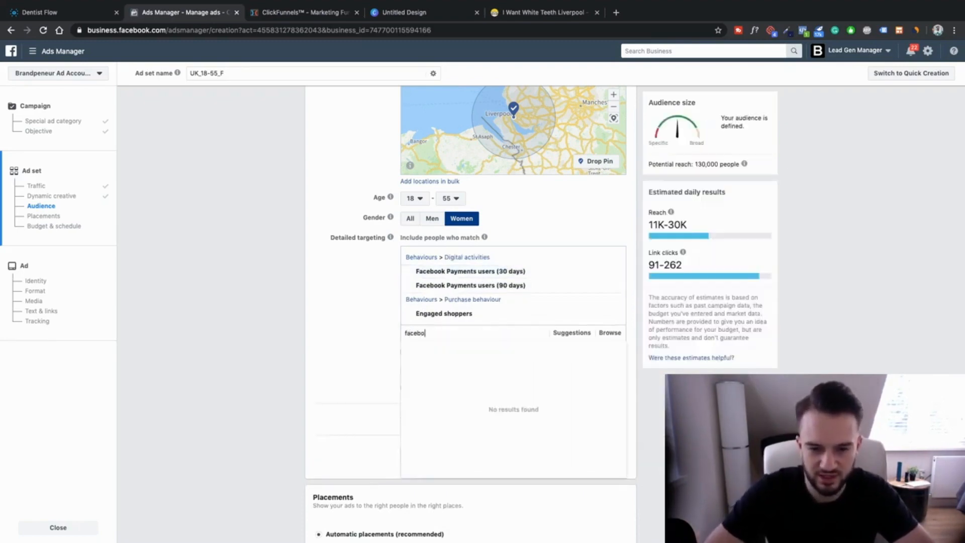
text(ok payment)
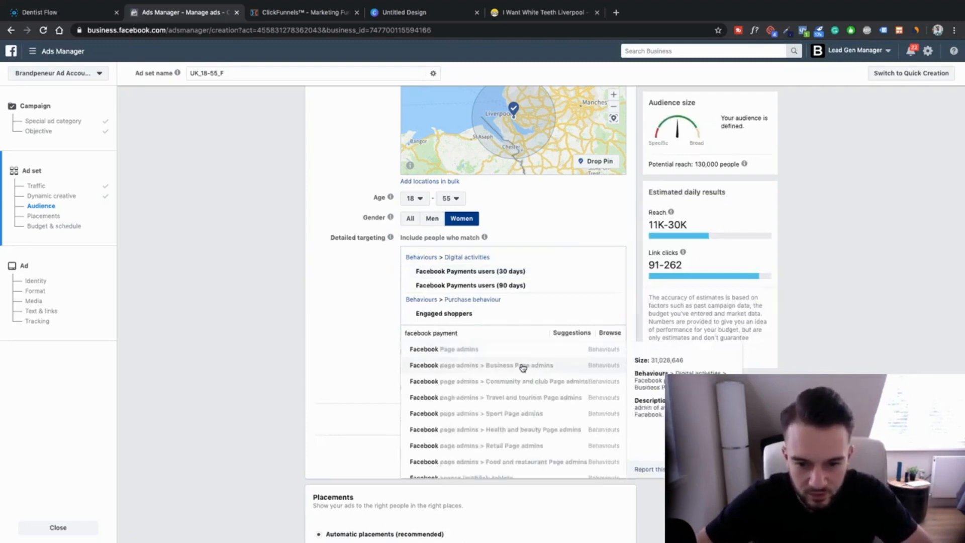
scroll(522, 367, down, 2)
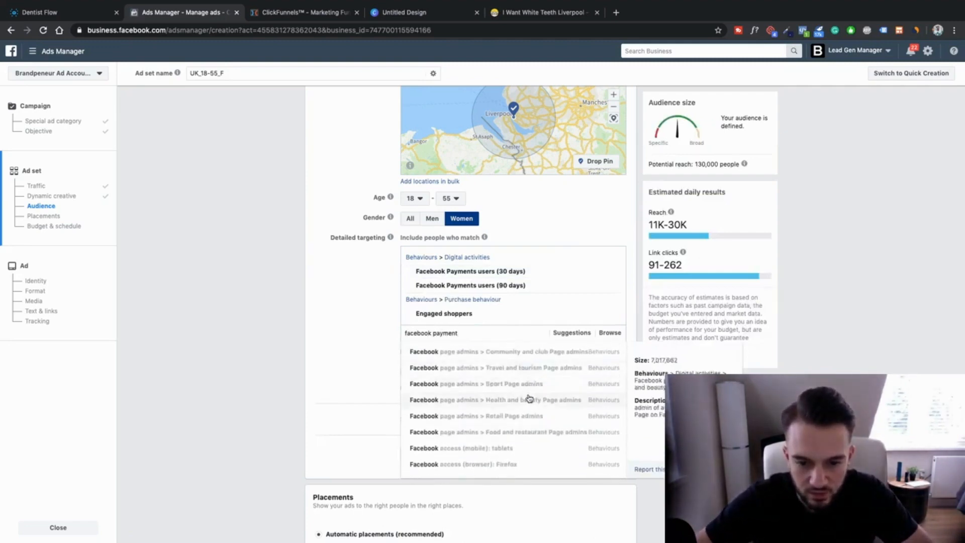
scroll(529, 399, down, 2)
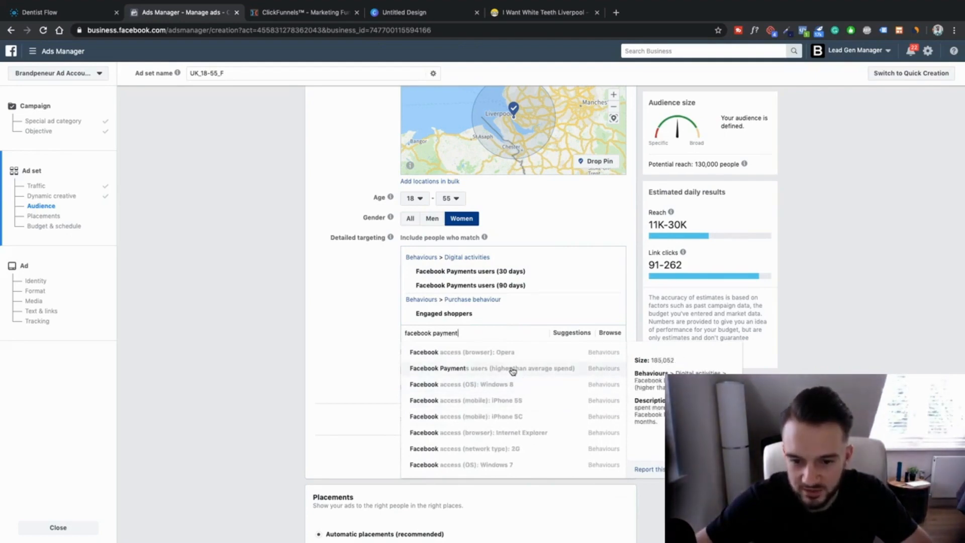
click(512, 370)
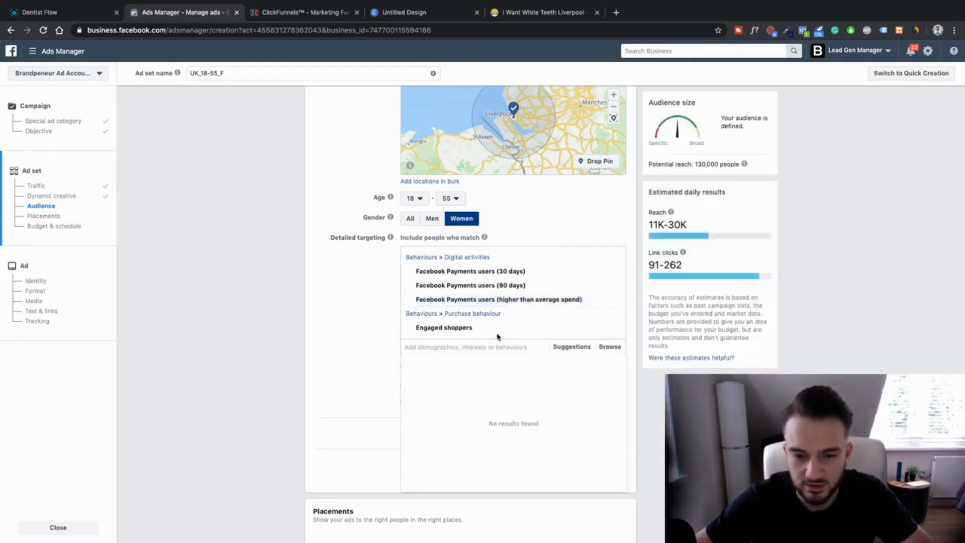
mouse_move(744, 165)
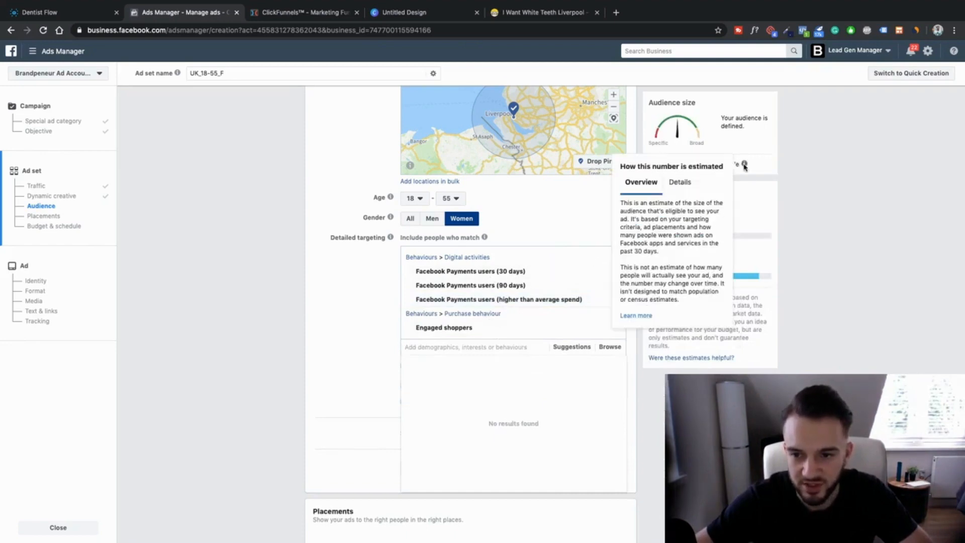
click(586, 217)
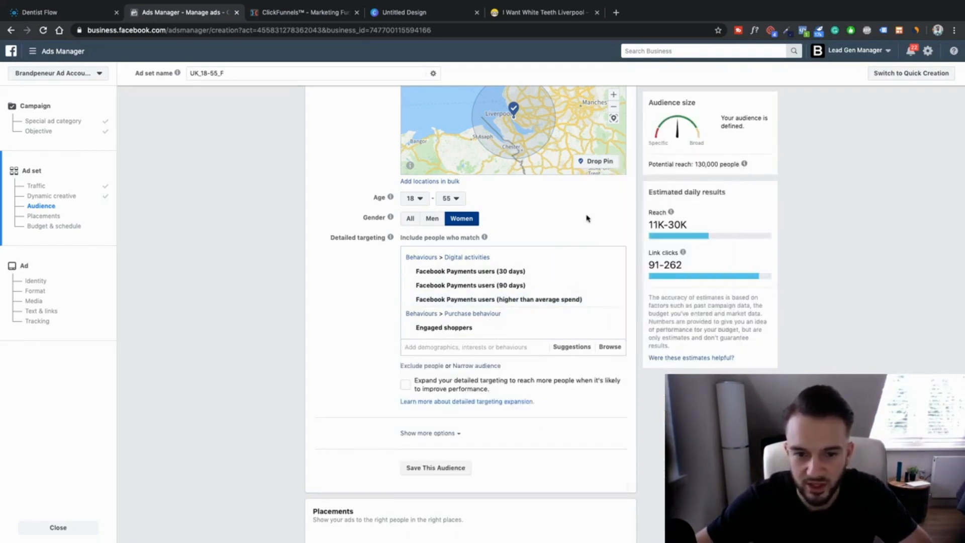
Step: Search the detailed targeting for teeth-related interests and include the Teeth cleaning interest
click(446, 346)
text(teeth whitening)
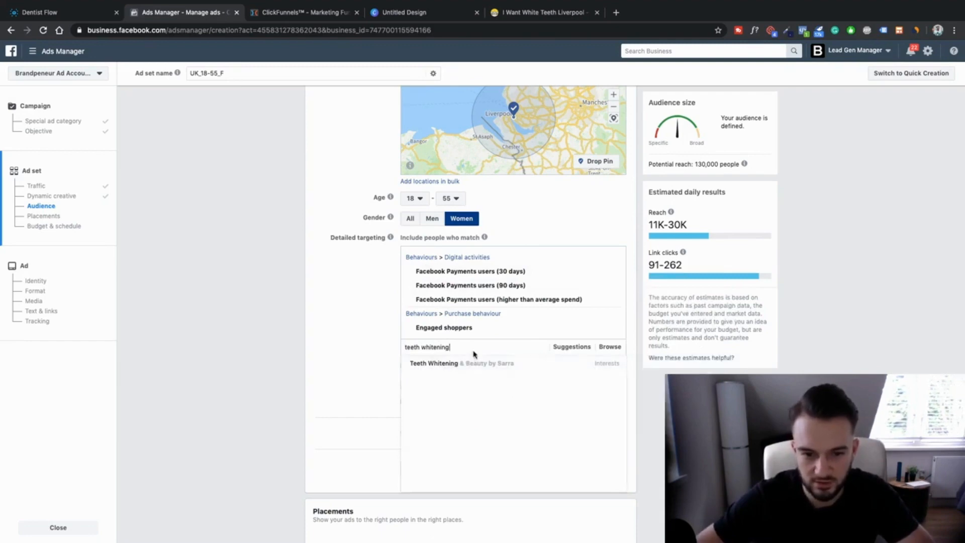
key(ctrl+a)
text(teeth)
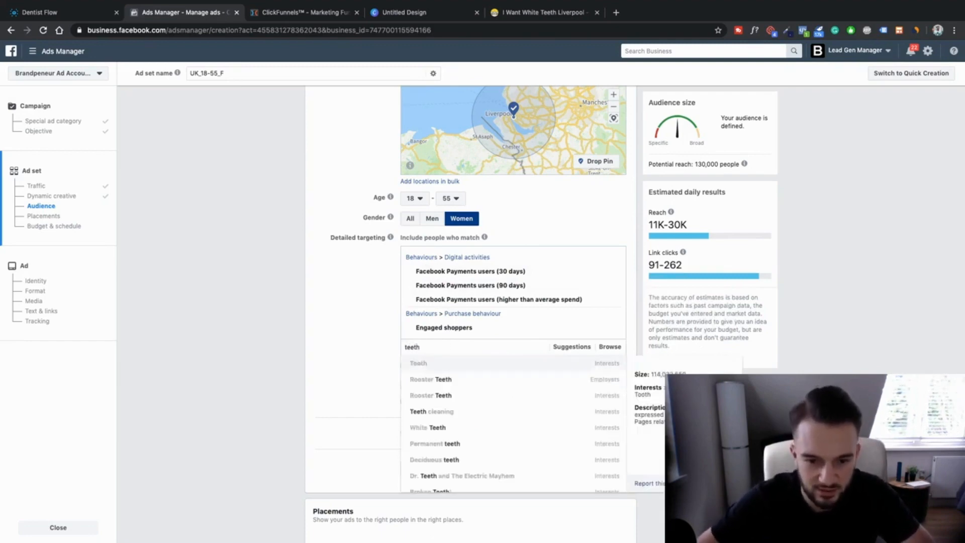
click(480, 412)
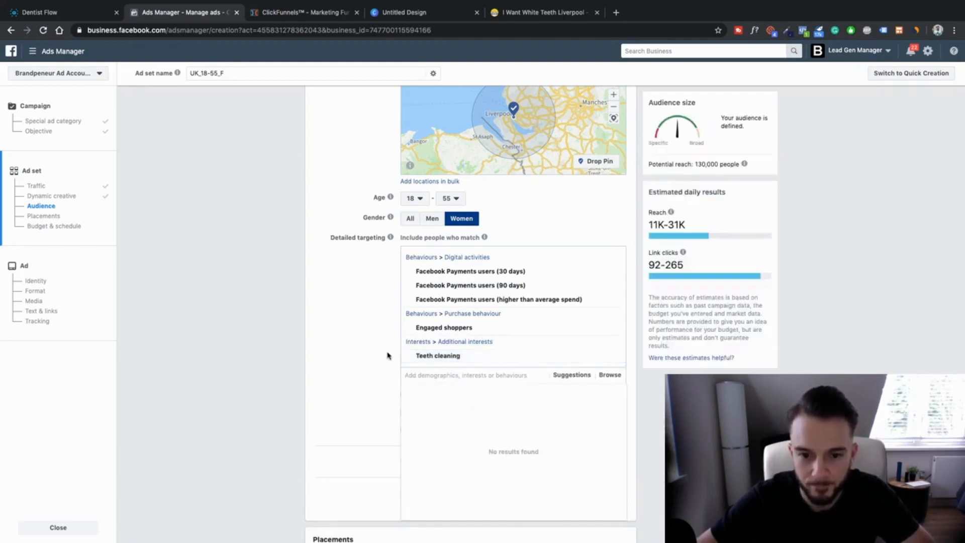
Step: Review the potential reach, the audience settings and the sizes of the included targeting behaviours
mouse_move(742, 164)
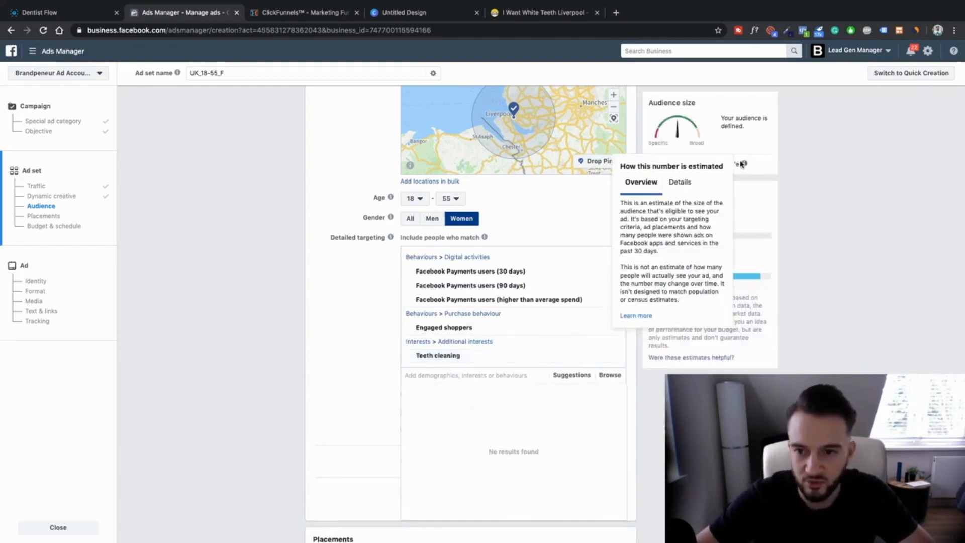
scroll(363, 347, up, 2)
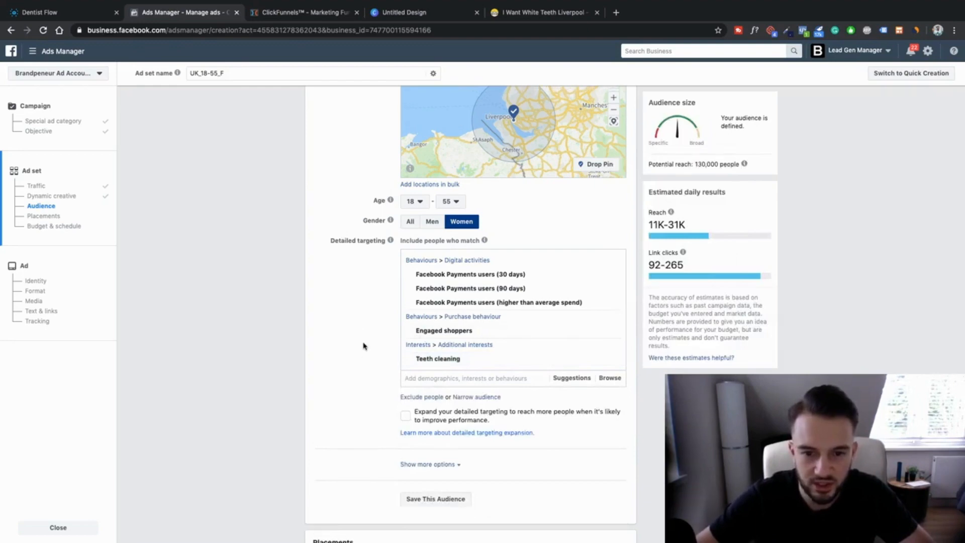
scroll(365, 342, down, 1)
scroll(365, 327, up, 2)
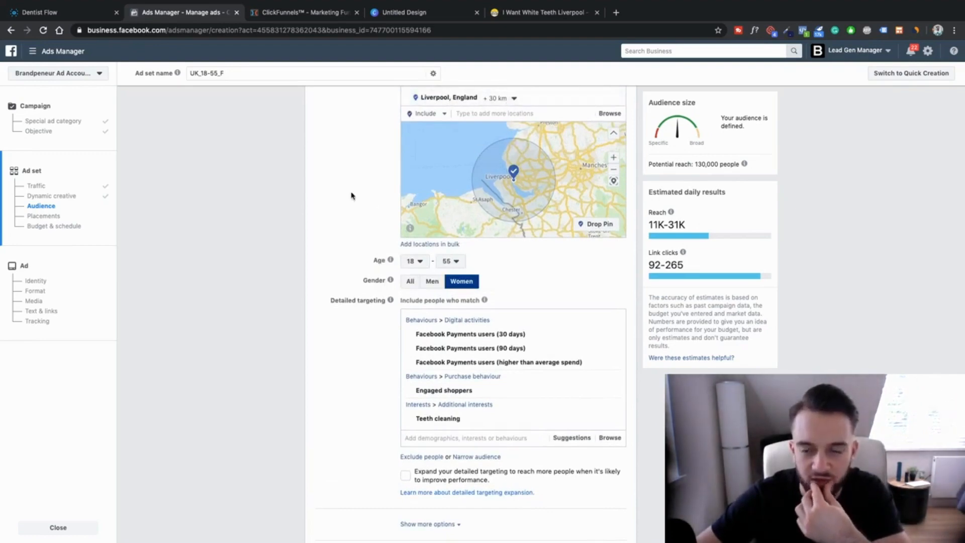
scroll(359, 201, down, 2)
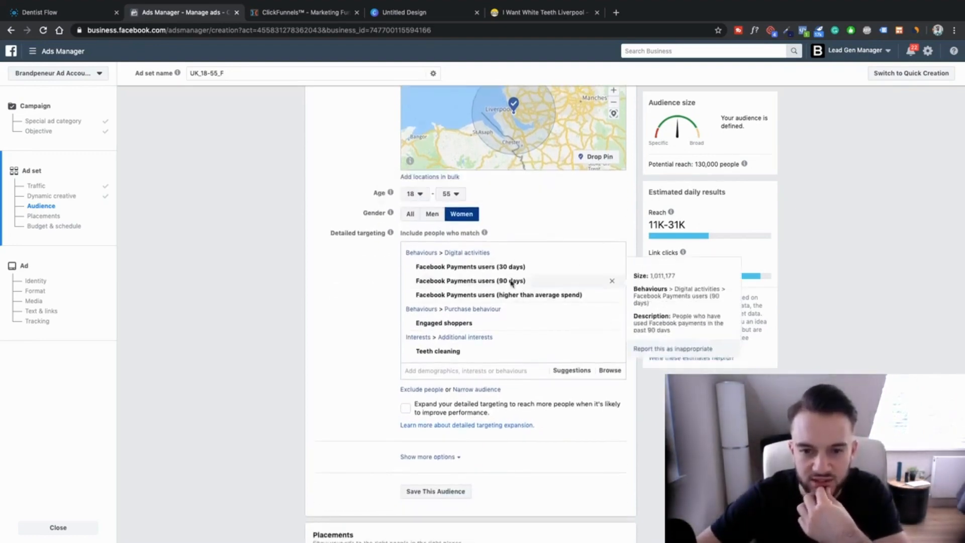
mouse_move(448, 275)
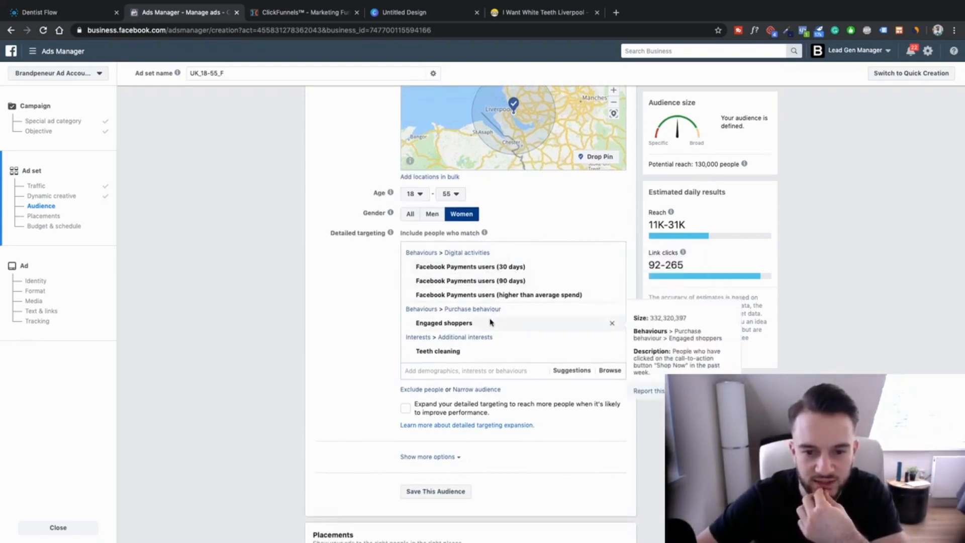
mouse_move(605, 300)
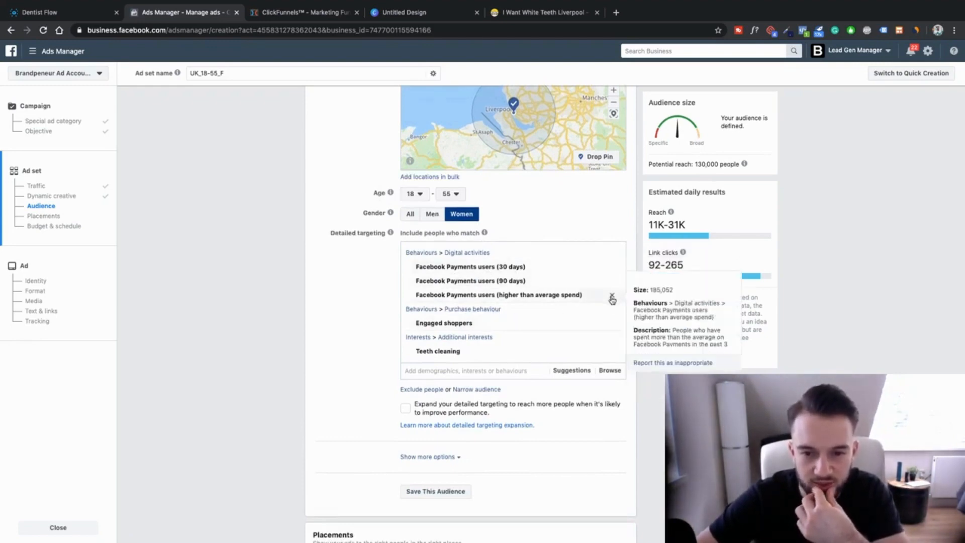
Step: Remove the Engaged shoppers behaviour from the detailed targeting to compare the potential reach, and add it back
click(611, 322)
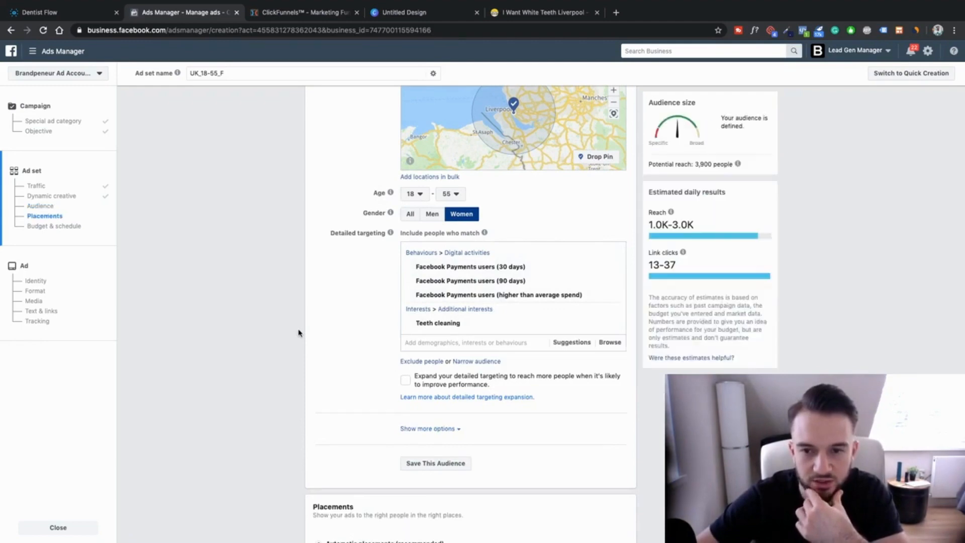
click(427, 343)
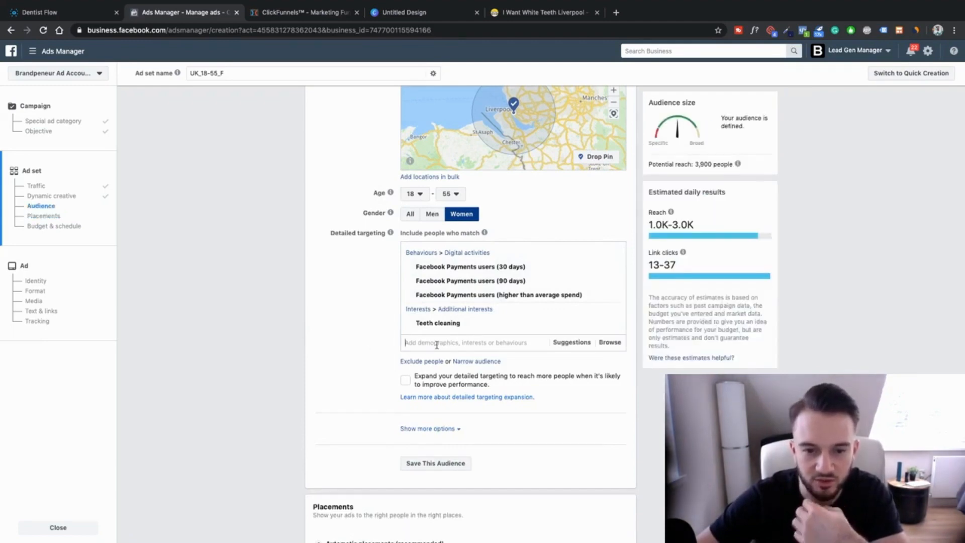
text(egnag)
key(BackSpace)
key(BackSpace)
key(BackSpace)
key(BackSpace)
key(BackSpace)
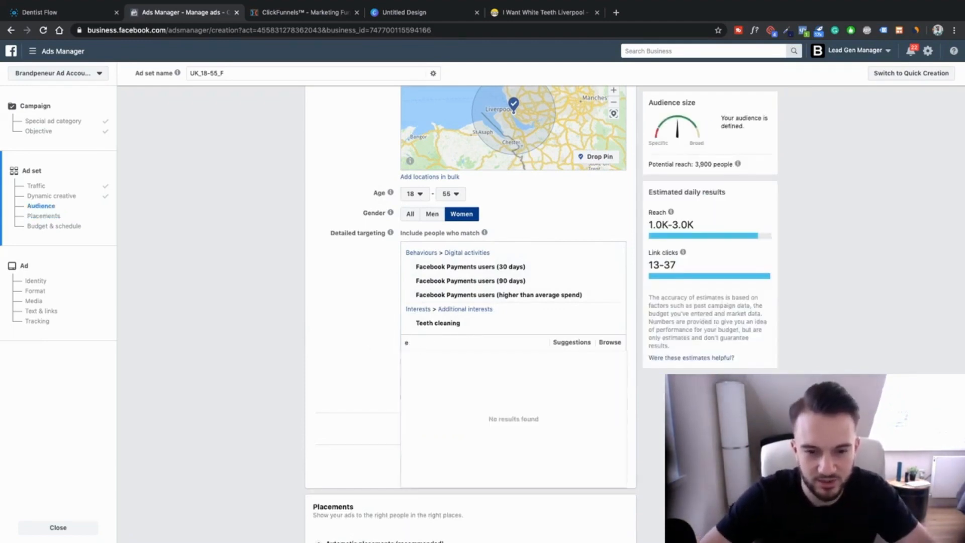
text(engaged)
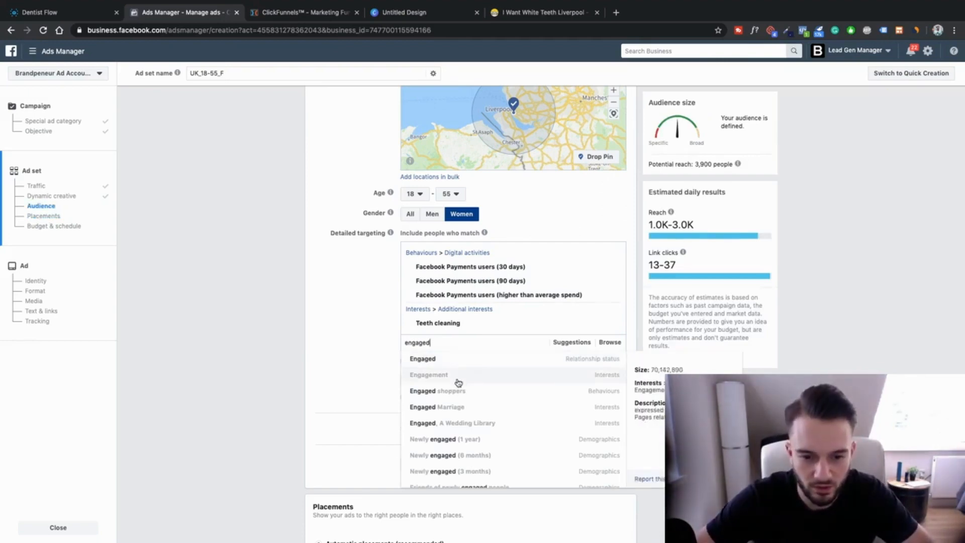
click(486, 395)
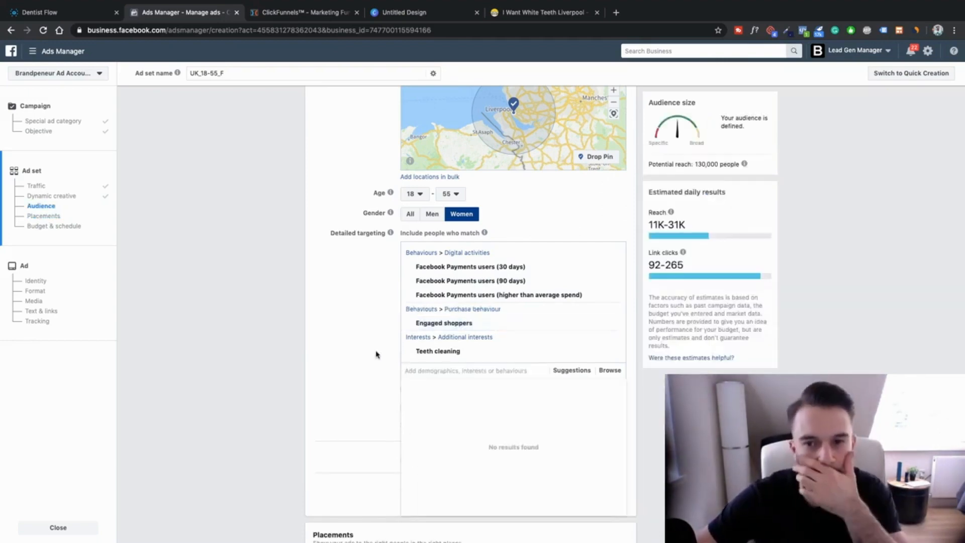
Step: Switch the ad set to manual placements and exclude the Audience Network, Messenger and Instagram platforms, keeping Facebook
scroll(359, 354, down, 1)
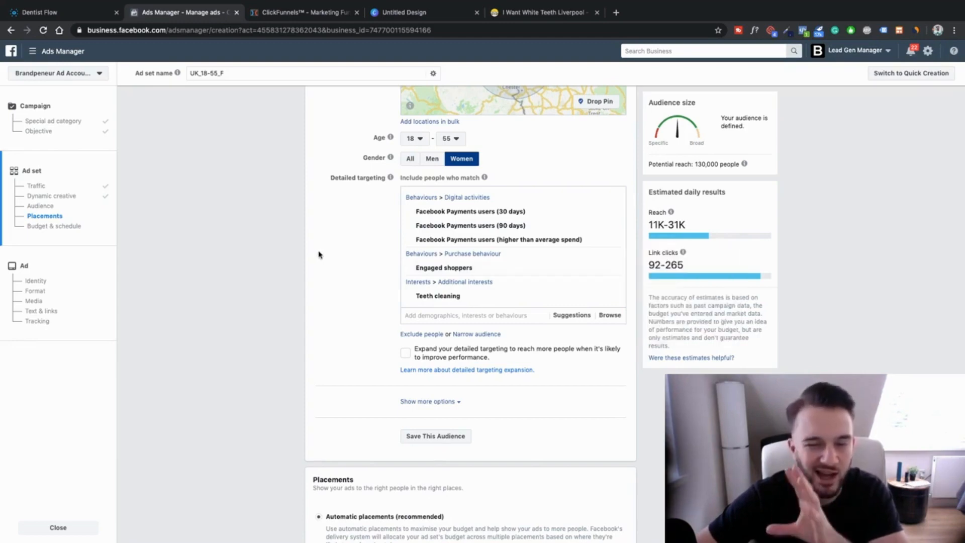
scroll(859, 268, down, 1)
scroll(646, 233, down, 6)
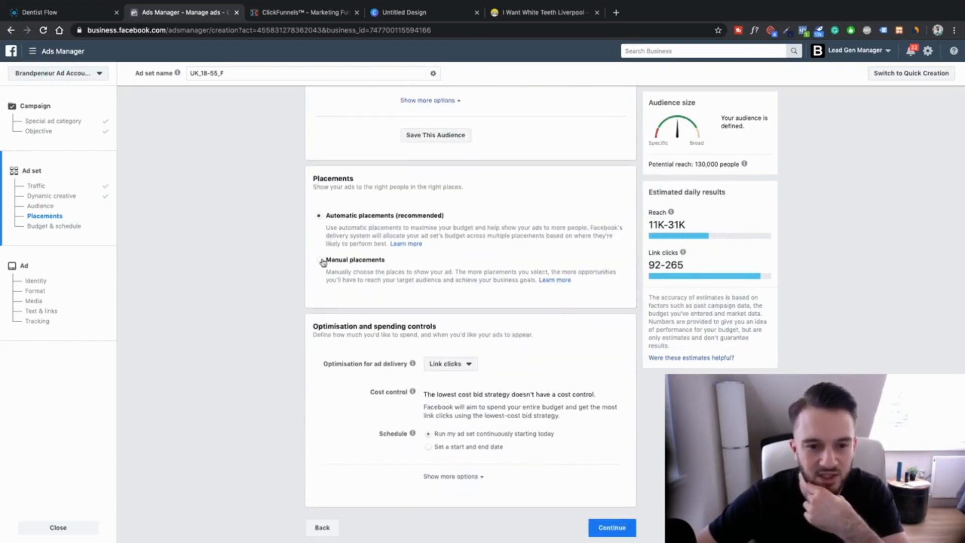
click(317, 280)
scroll(324, 279, down, 2)
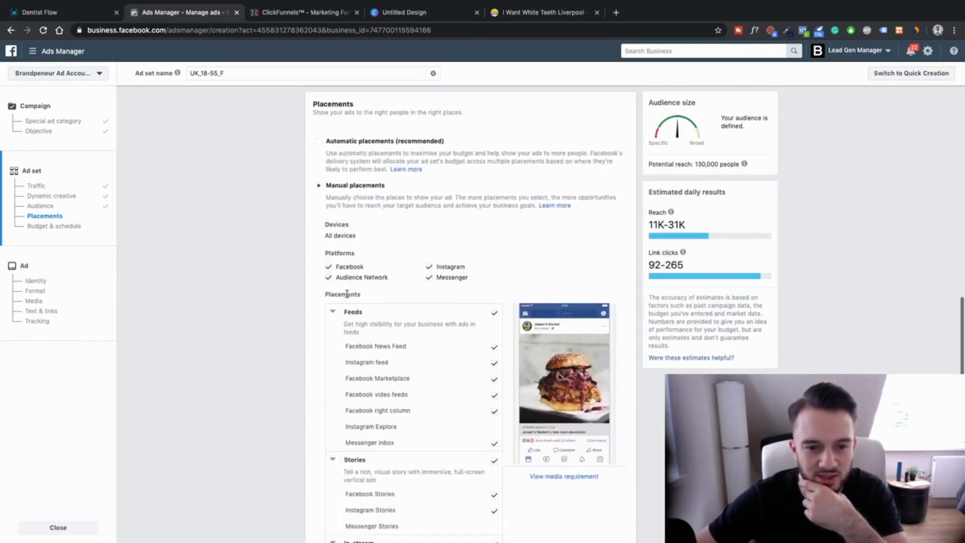
click(429, 277)
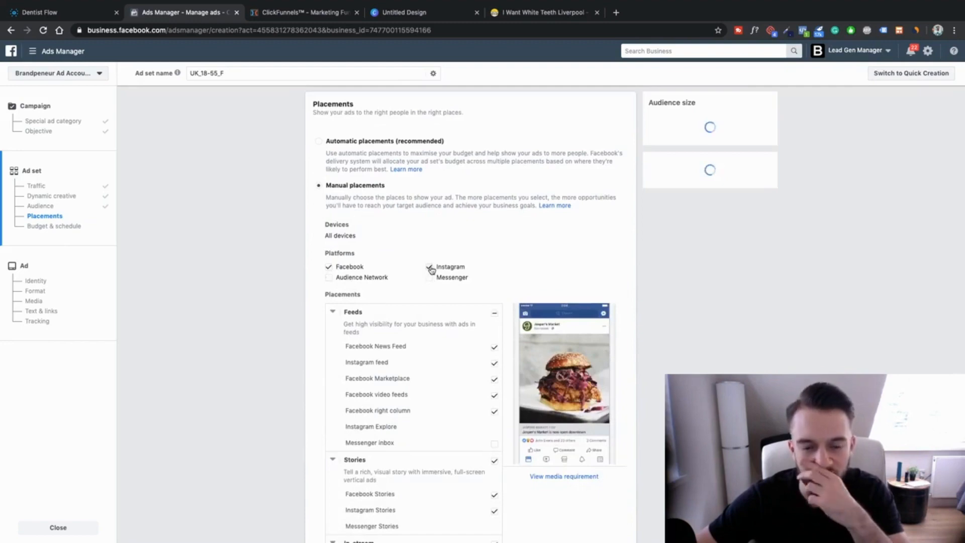
click(429, 267)
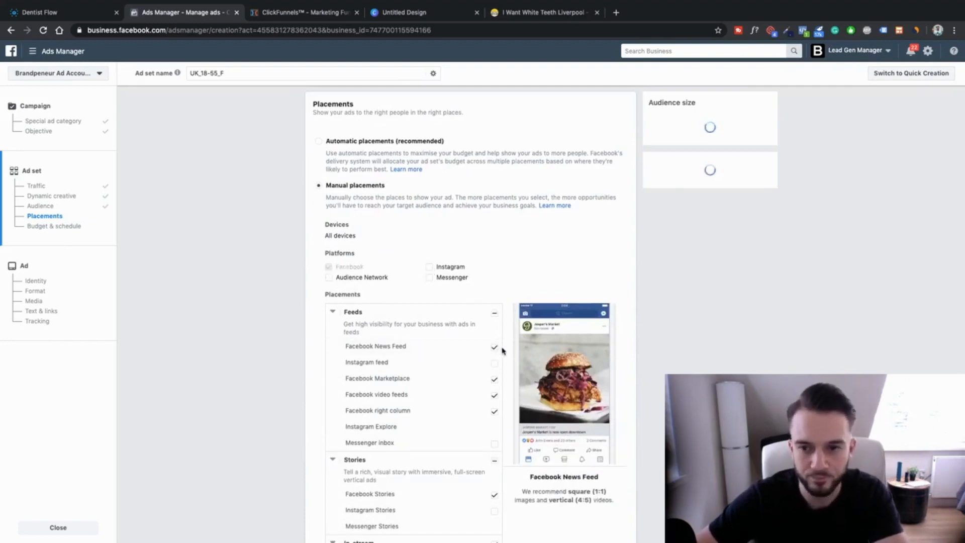
Step: Exclude all Stories, In-stream and In-article placements from the ad set
scroll(477, 372, down, 2)
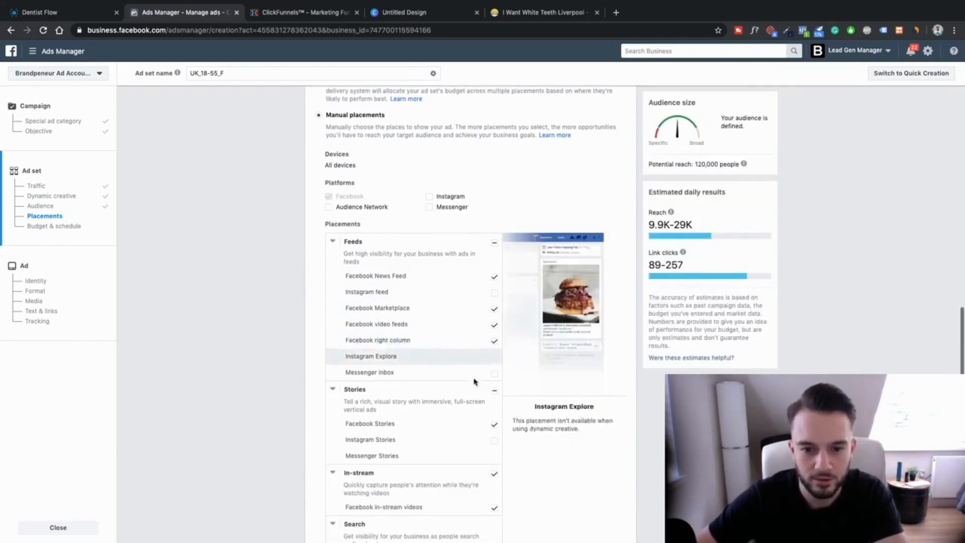
click(494, 440)
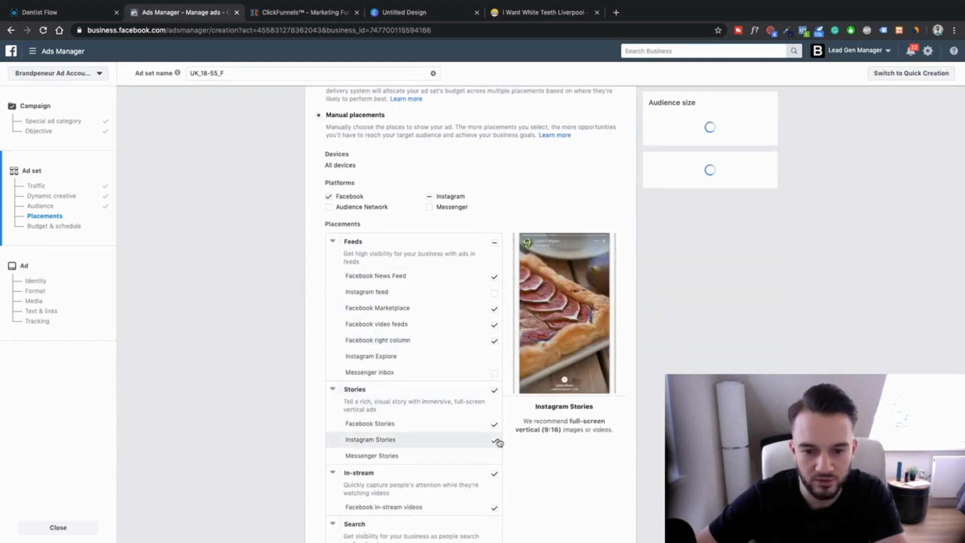
click(495, 389)
click(494, 475)
scroll(475, 432, down, 3)
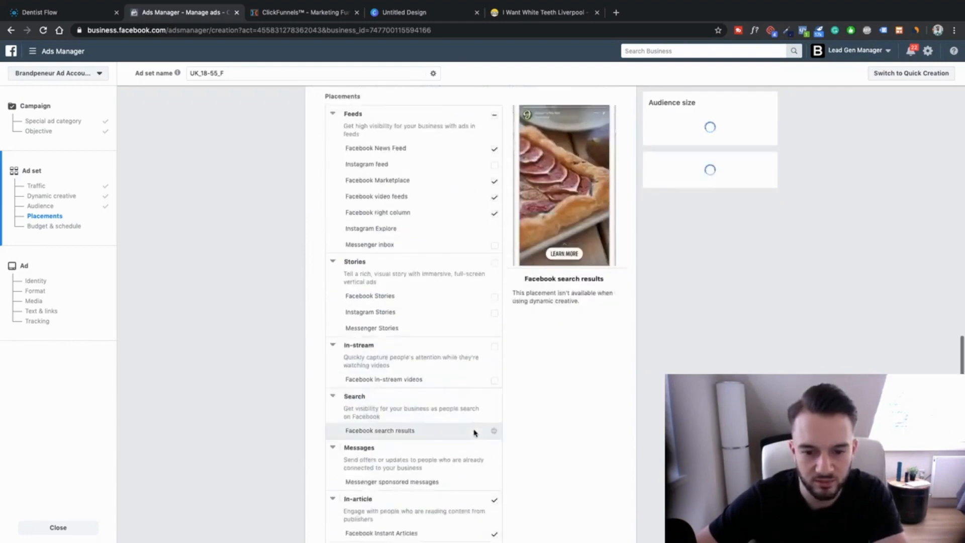
click(494, 478)
scroll(427, 457, down, 3)
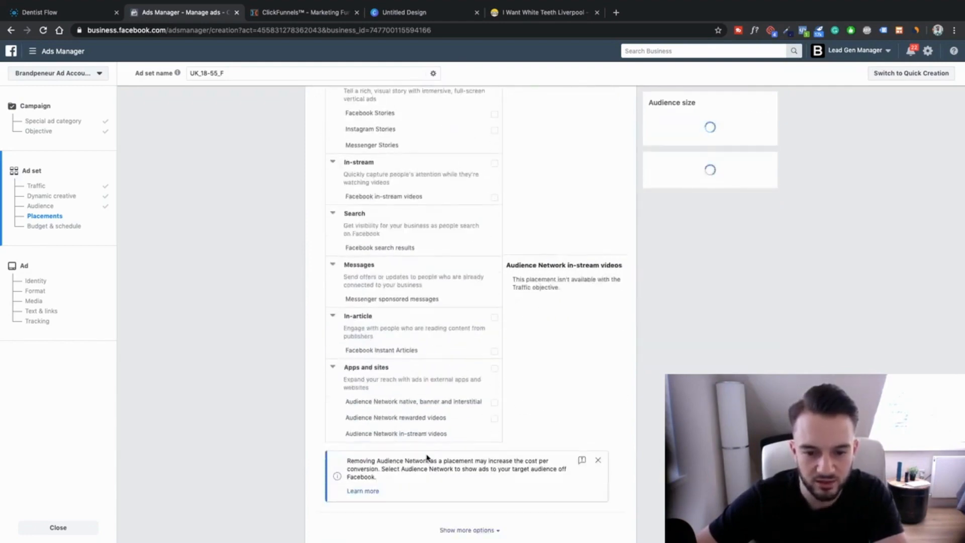
Step: Exclude the Facebook right column, video feeds and Marketplace placements, keeping only Facebook News Feed
scroll(427, 457, up, 4)
scroll(428, 457, up, 2)
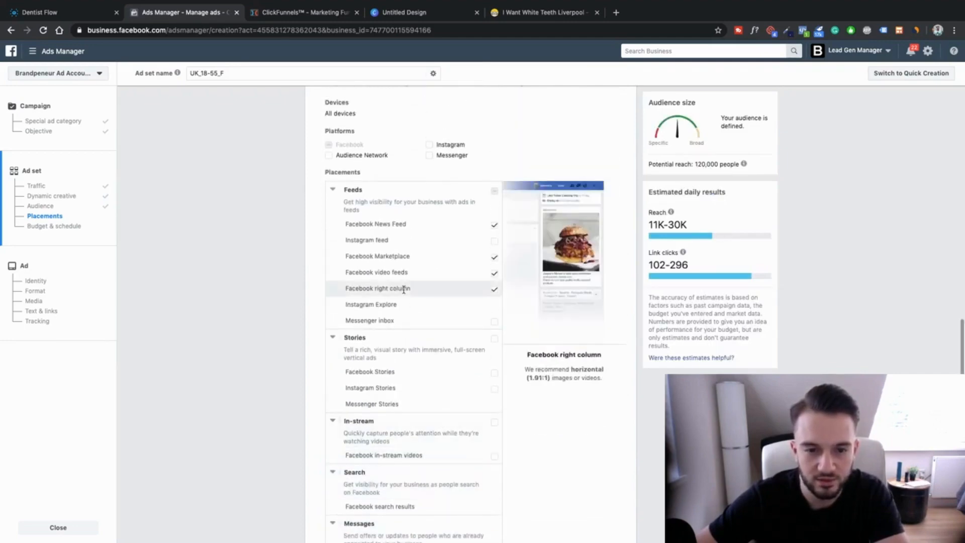
click(494, 290)
click(494, 273)
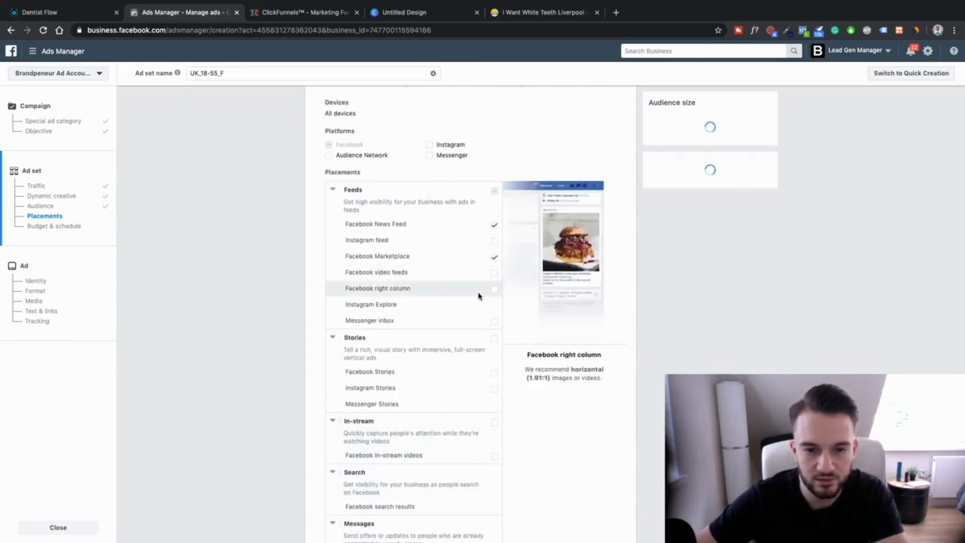
click(494, 259)
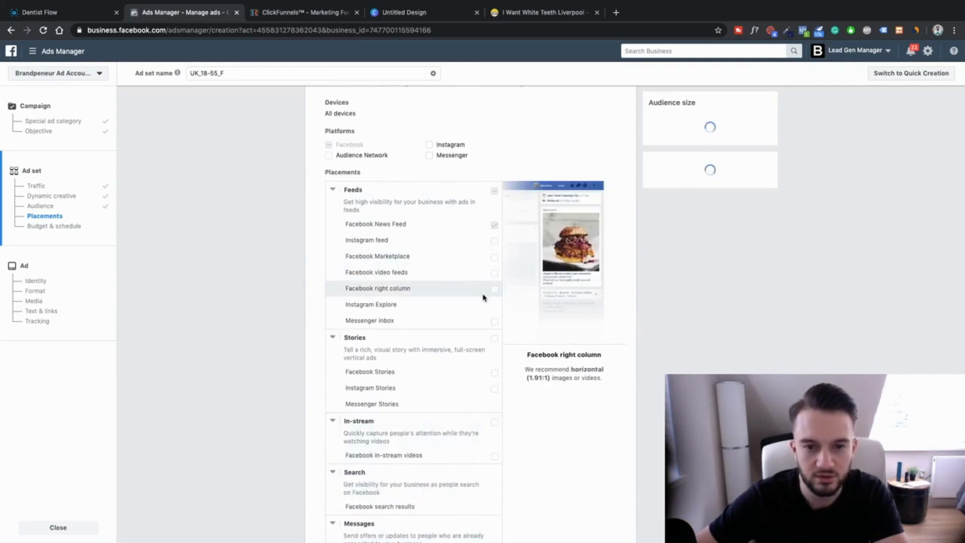
Step: Collapse the Feeds, Stories and In-stream placement groups
click(333, 190)
click(333, 224)
click(332, 259)
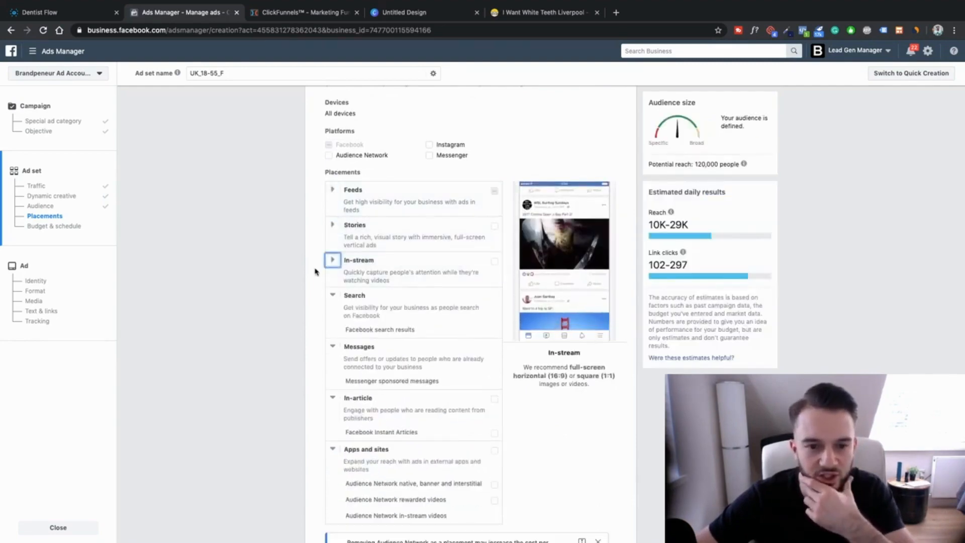
Step: Set the ad set's optimisation for ad delivery to Landing page views
scroll(315, 274, up, 12)
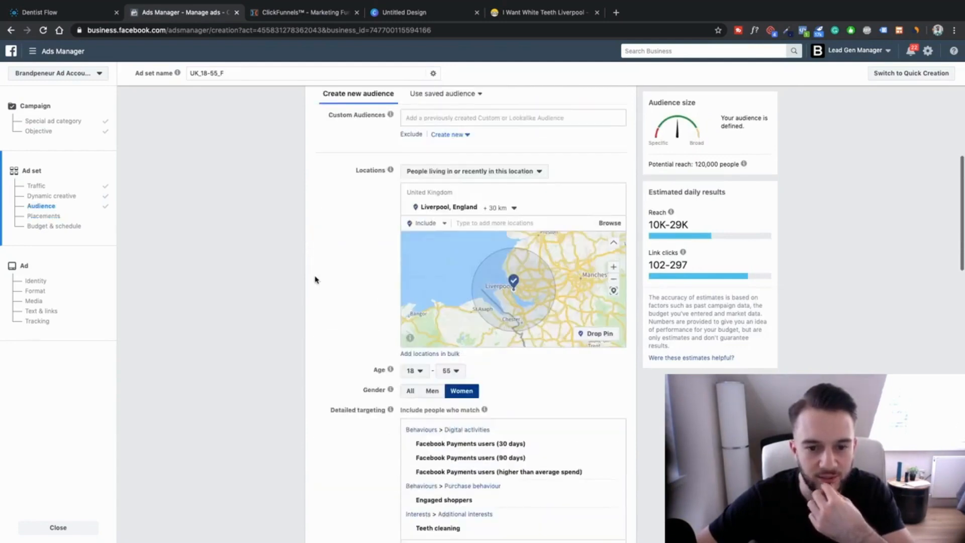
scroll(315, 280, down, 9)
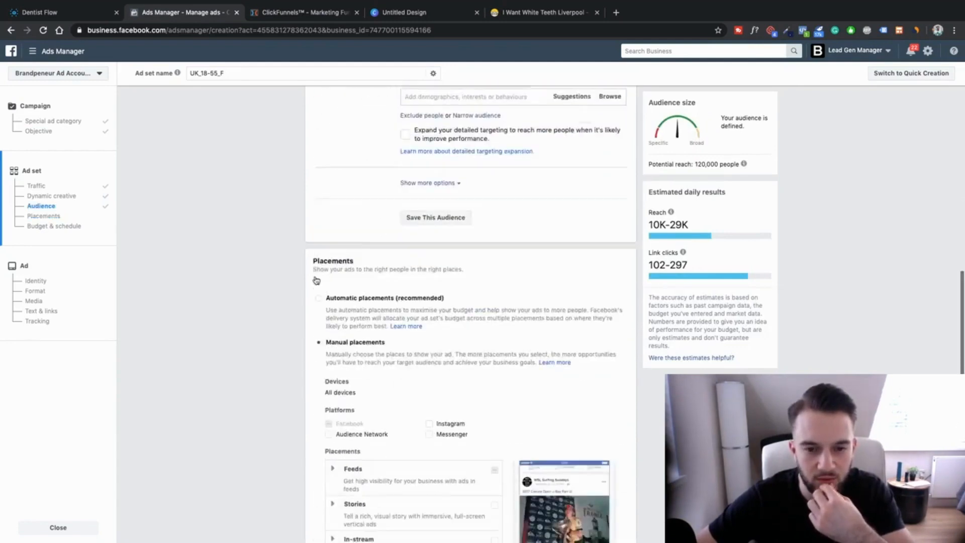
scroll(315, 277, down, 10)
click(442, 363)
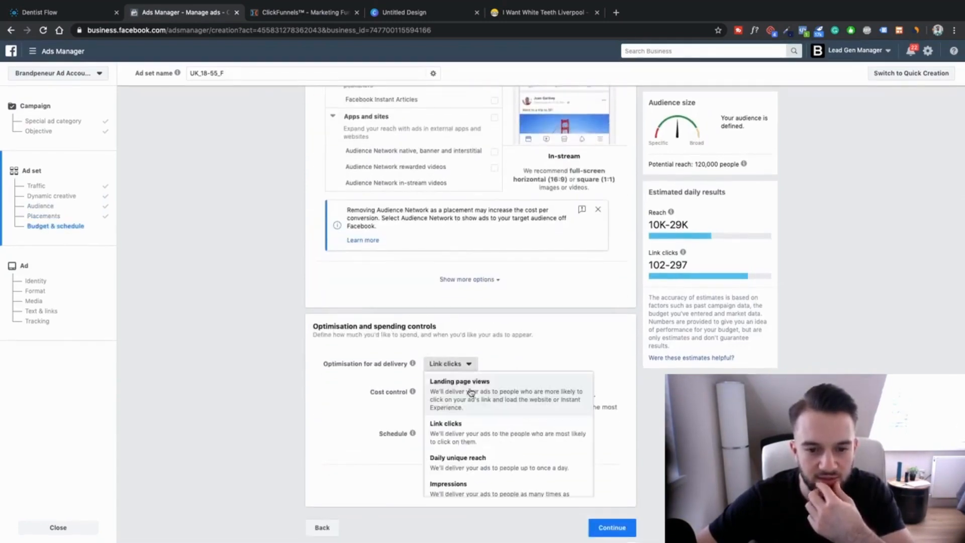
click(309, 385)
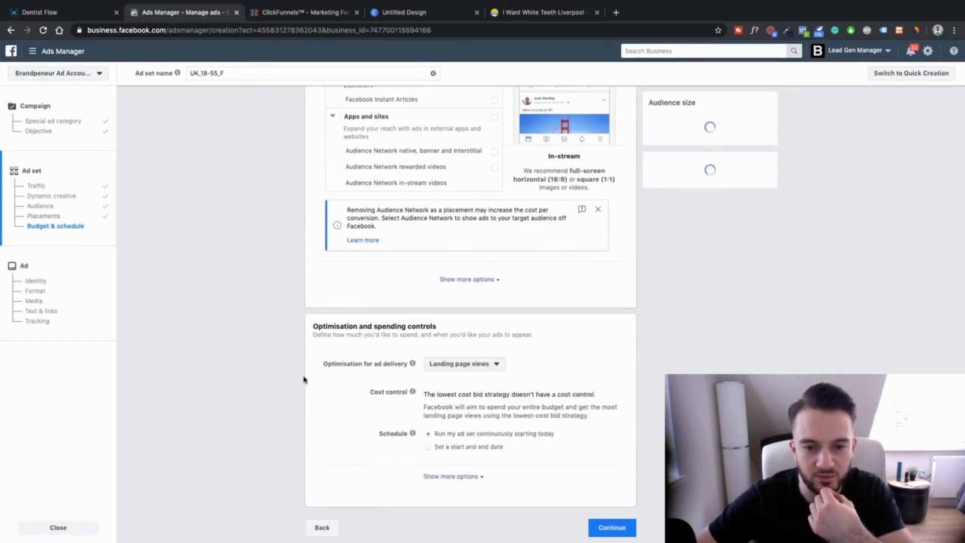
scroll(312, 378, up, 18)
scroll(322, 378, up, 5)
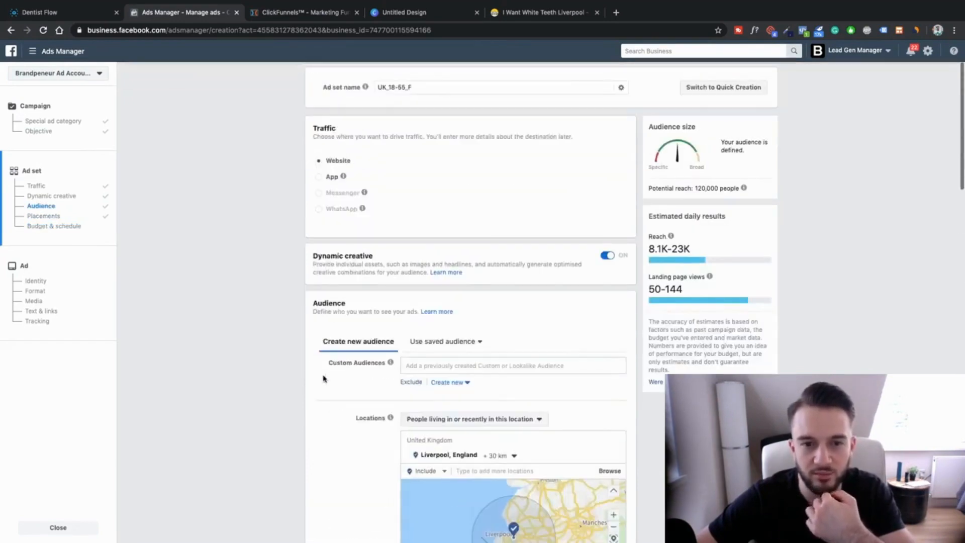